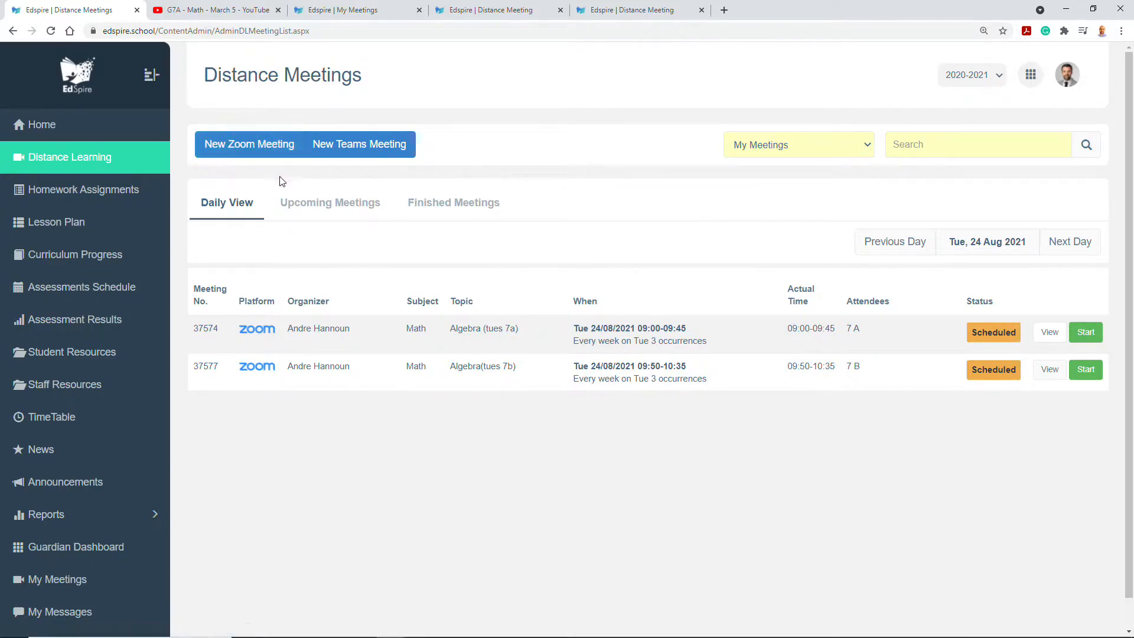
Review the upcoming meetings and the list of finished meetings.
left_click(300, 208)
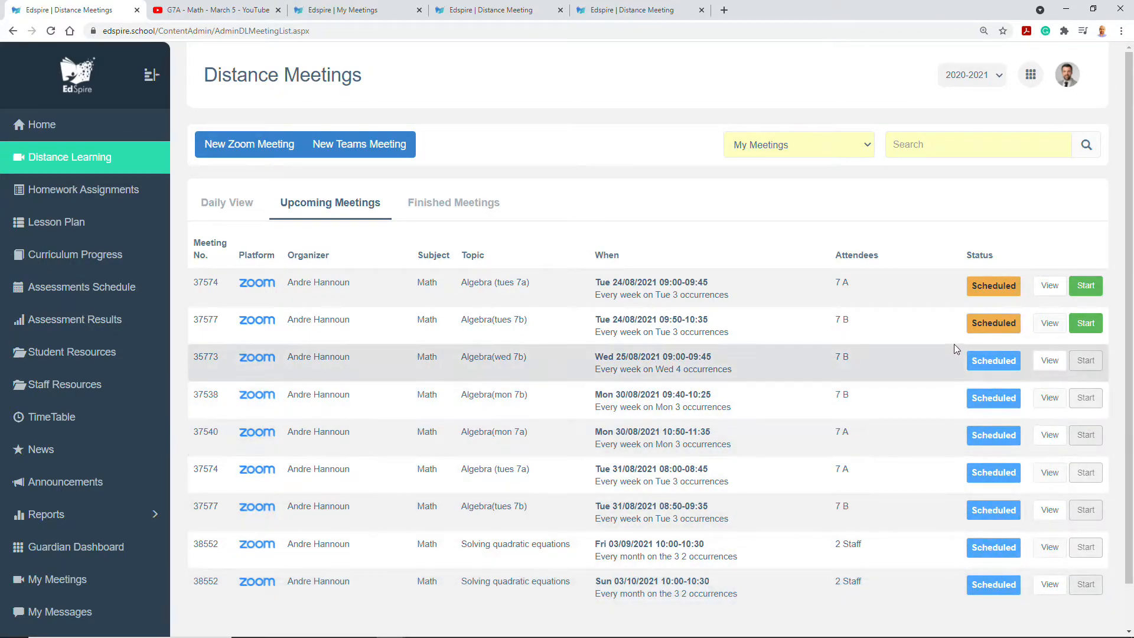
left_click(426, 204)
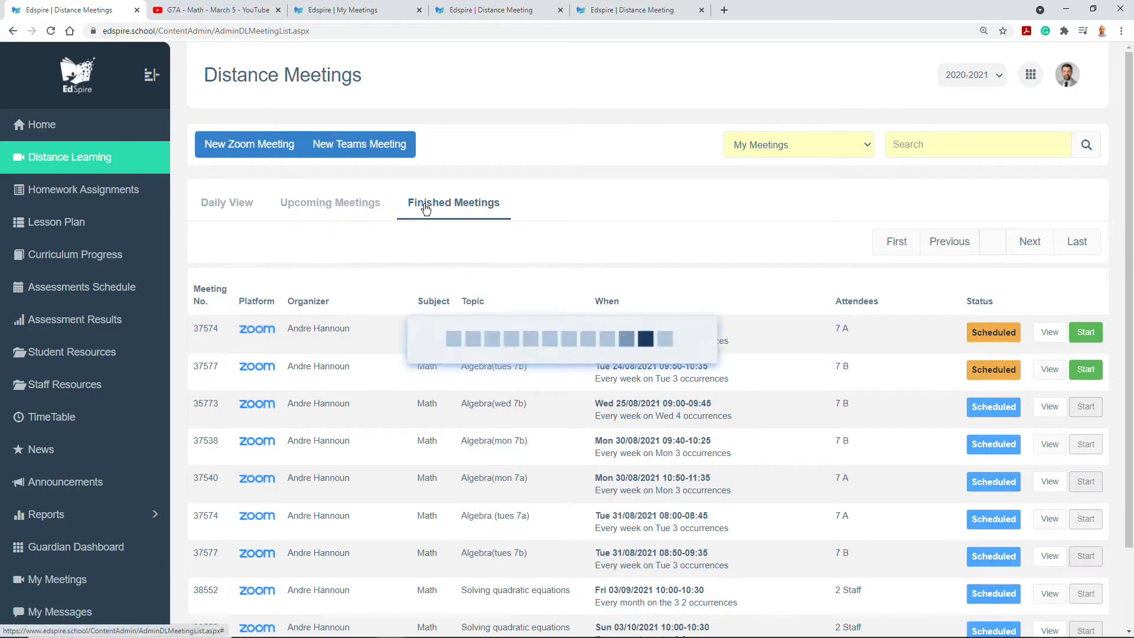
scroll(760, 350, "down", 1)
scroll(759, 350, "down", 2)
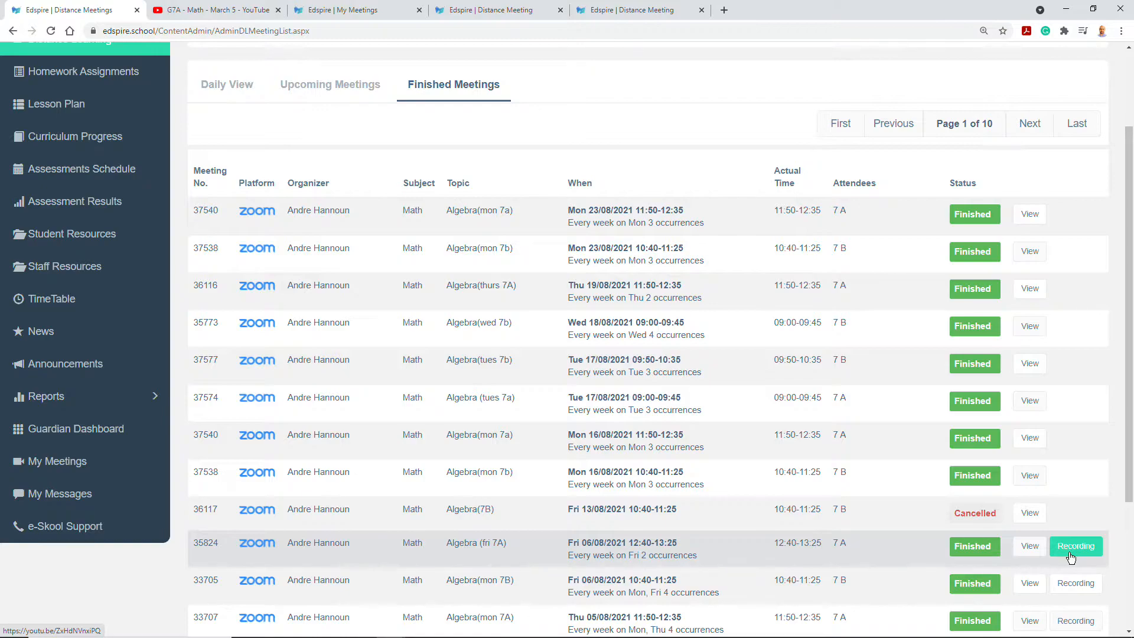
View the recording of the finished Algebra (fri 7A) meeting of 06/08/2021 and return to the meetings list.
left_click(1070, 558)
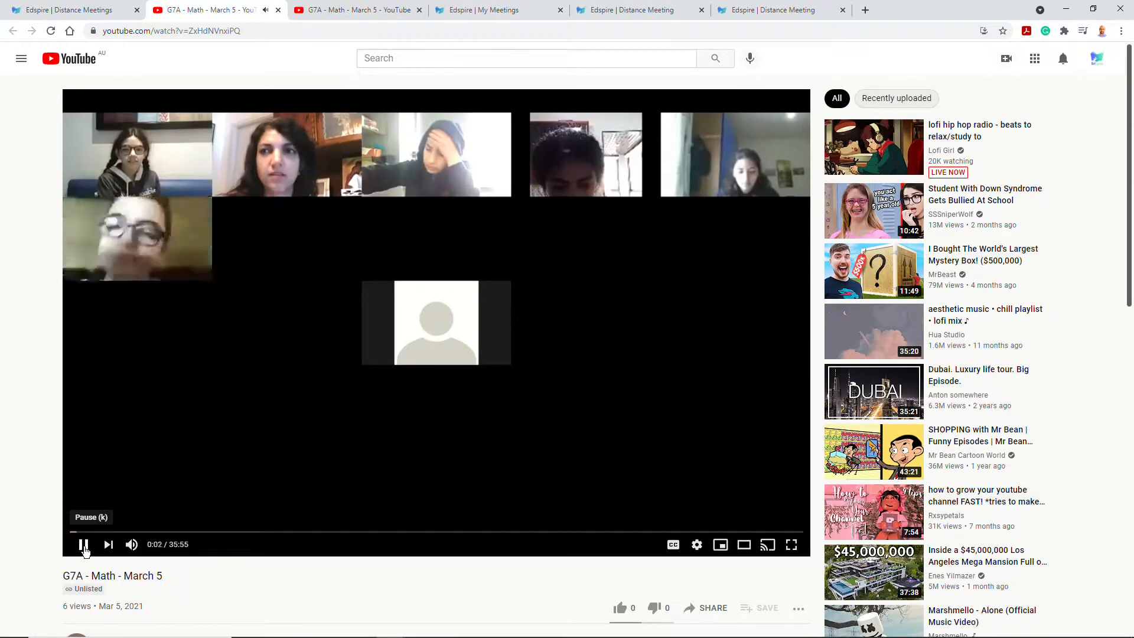
left_click(65, 9)
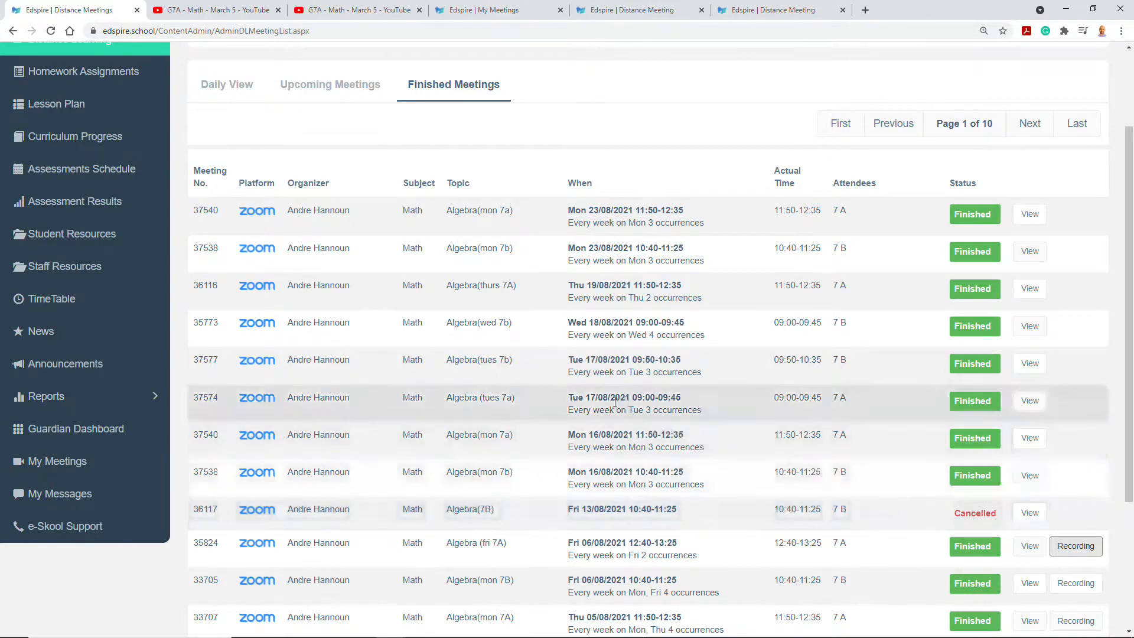
scroll(650, 401, "up", 2)
Look over the weekly schedule on the My Meetings page.
left_click(467, 9)
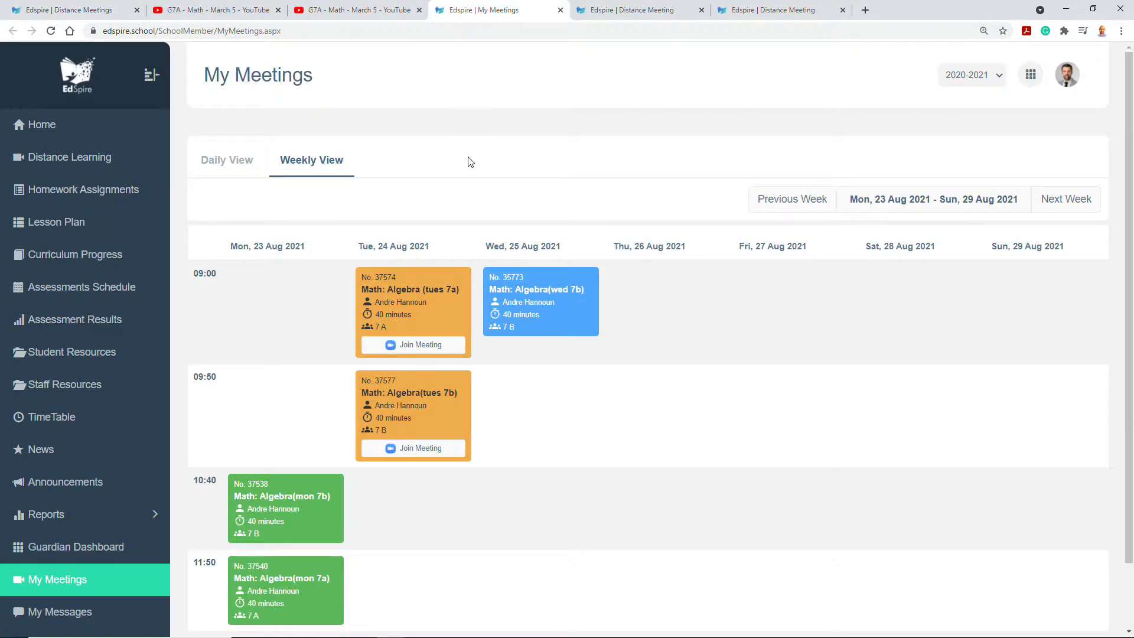
scroll(512, 357, "down", 1)
scroll(512, 357, "up", 1)
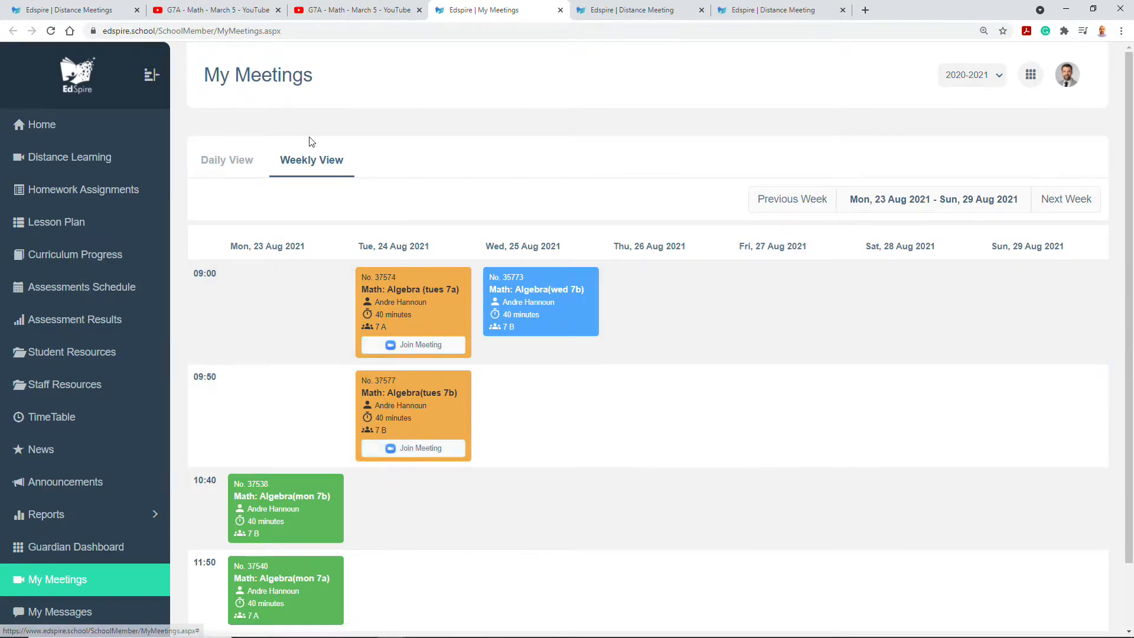
Create a new Zoom meeting from Distance Meetings with subject Math and topic "solving quadratic equations".
left_click(77, 9)
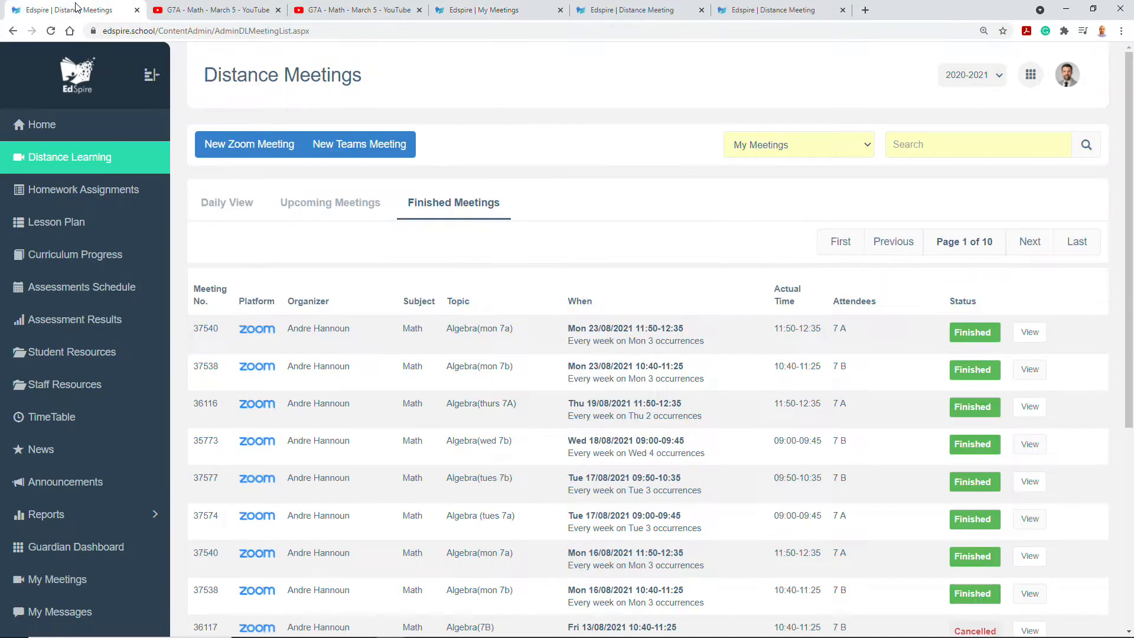
left_click(260, 154)
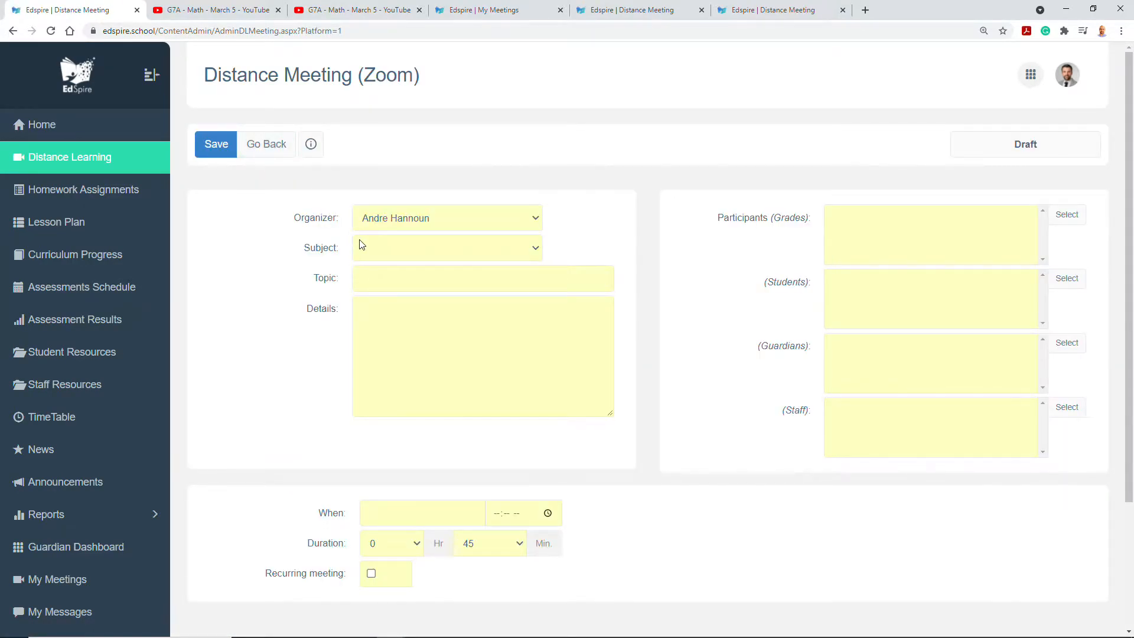
left_click(364, 249)
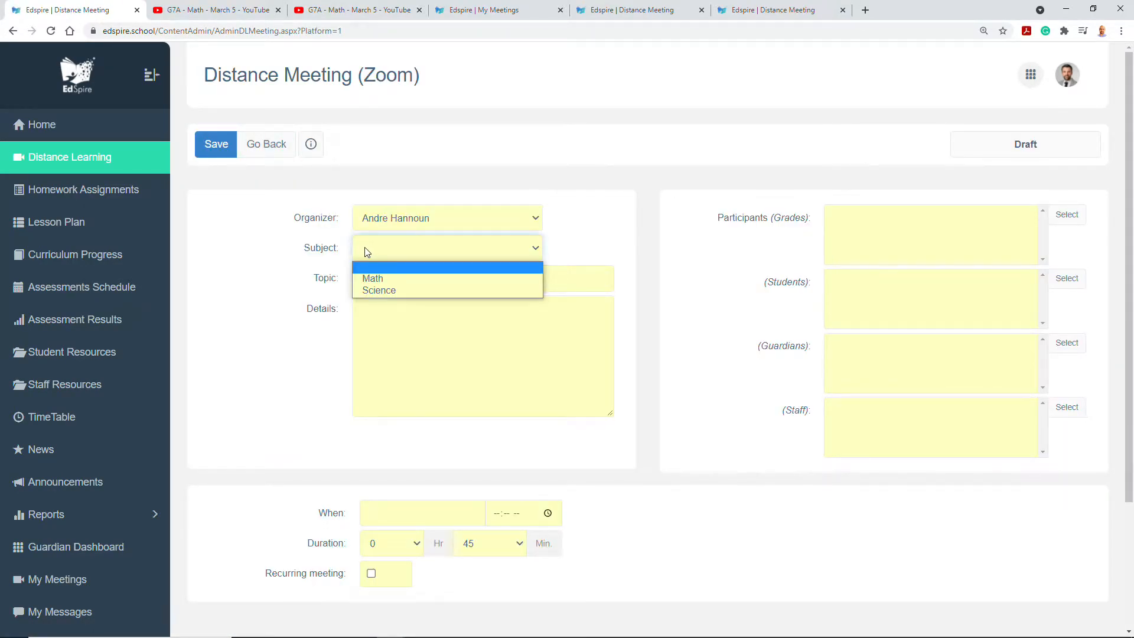
left_click(372, 278)
left_click(382, 285)
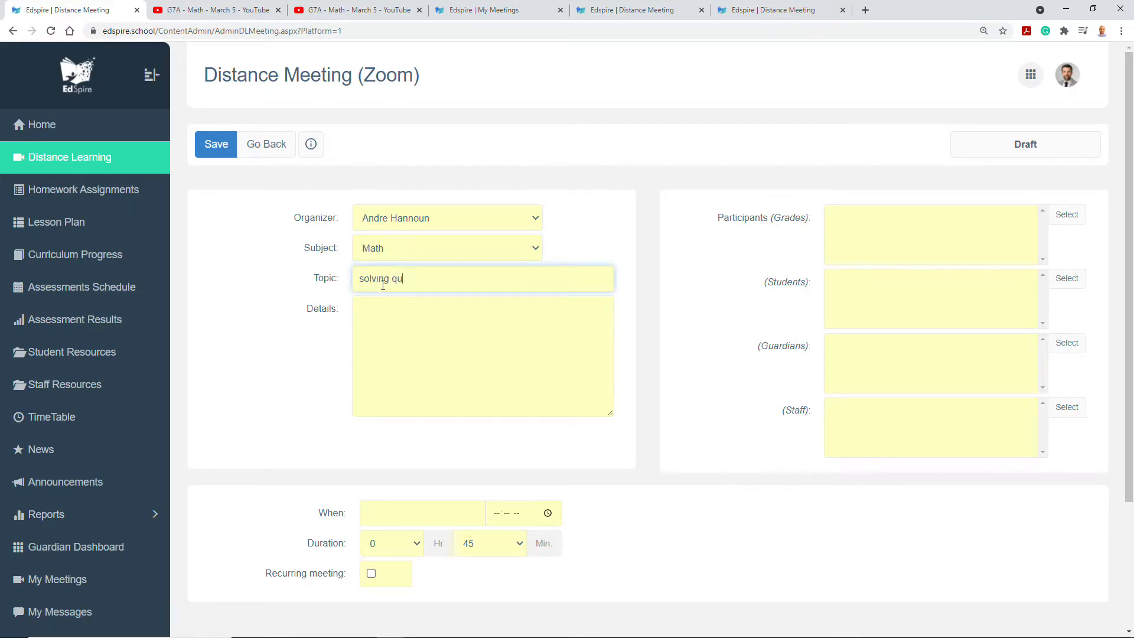
type("solving quadraticc equations")
Add grades 6 A and 6 B as meeting participants.
left_click(1073, 220)
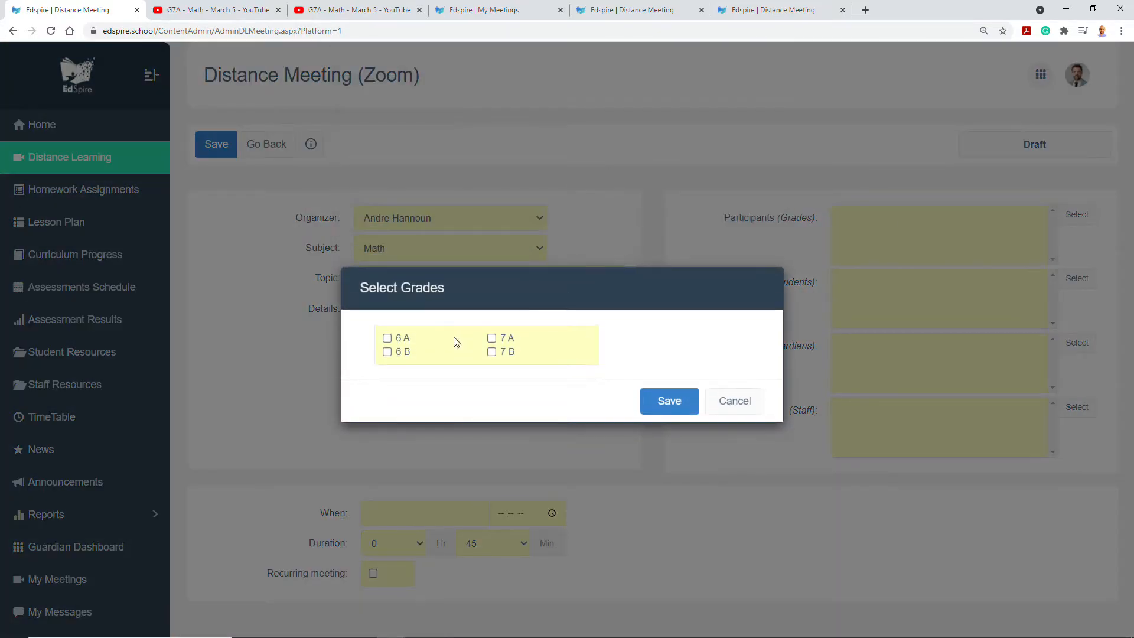
left_click(402, 339)
left_click(402, 352)
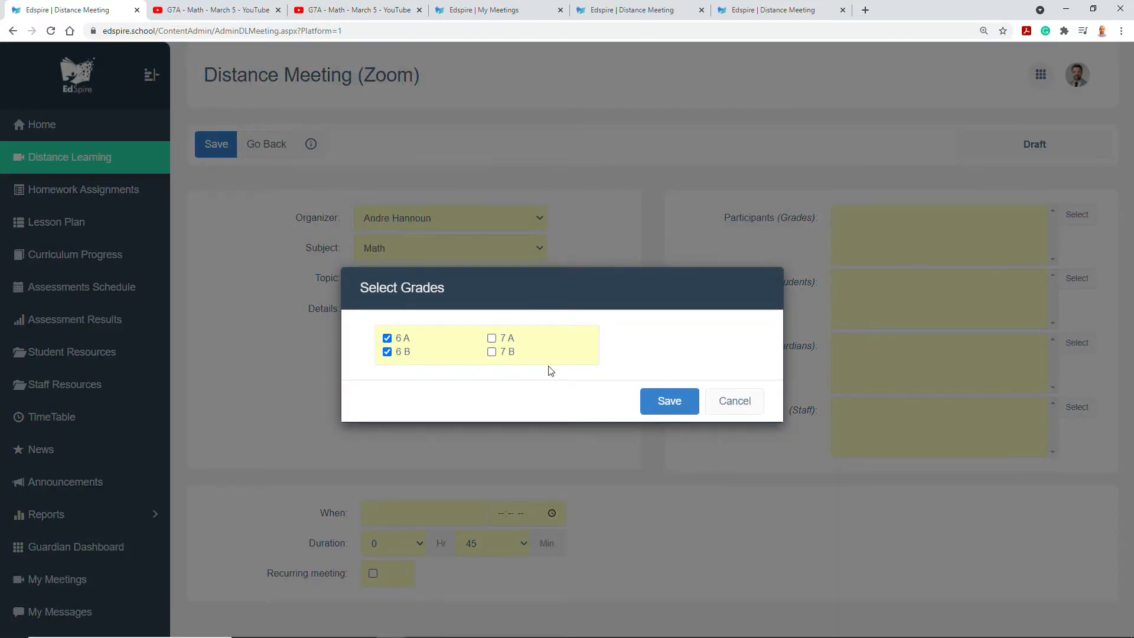
left_click(660, 404)
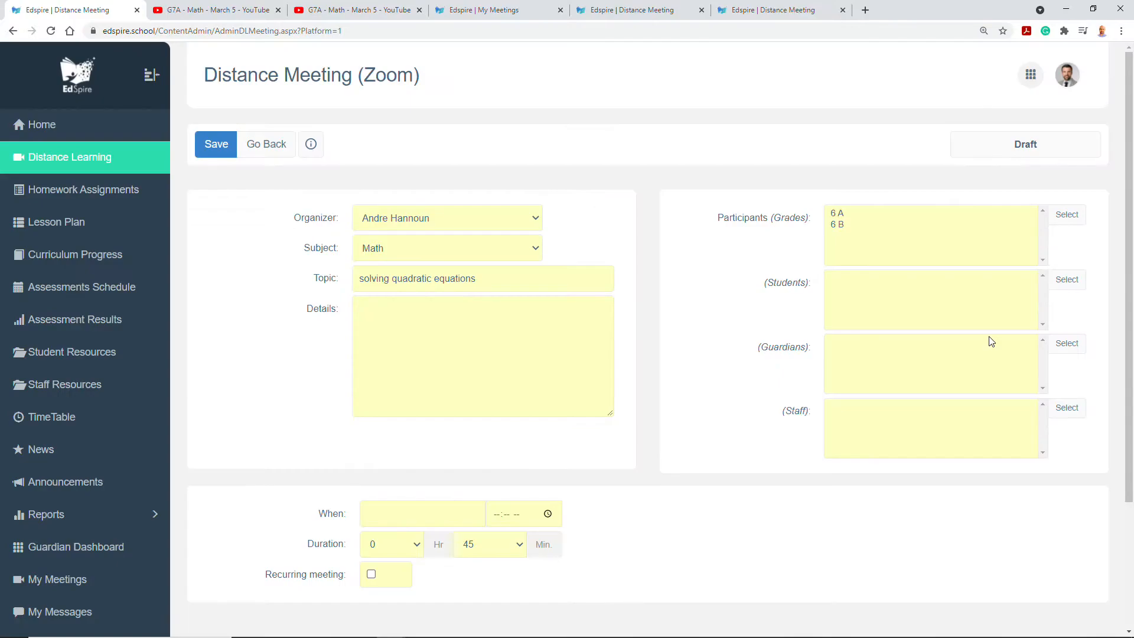
Add the first two students of grade 6 A as individual participants.
left_click(1071, 281)
left_click(511, 253)
left_click(502, 282)
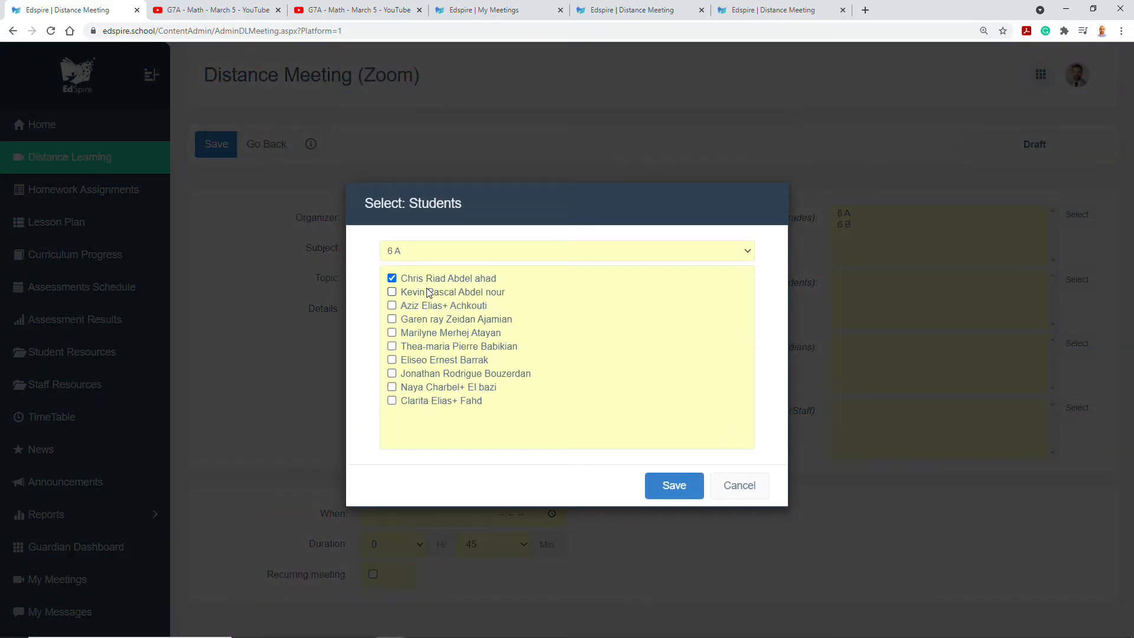
left_click(428, 293)
left_click(675, 493)
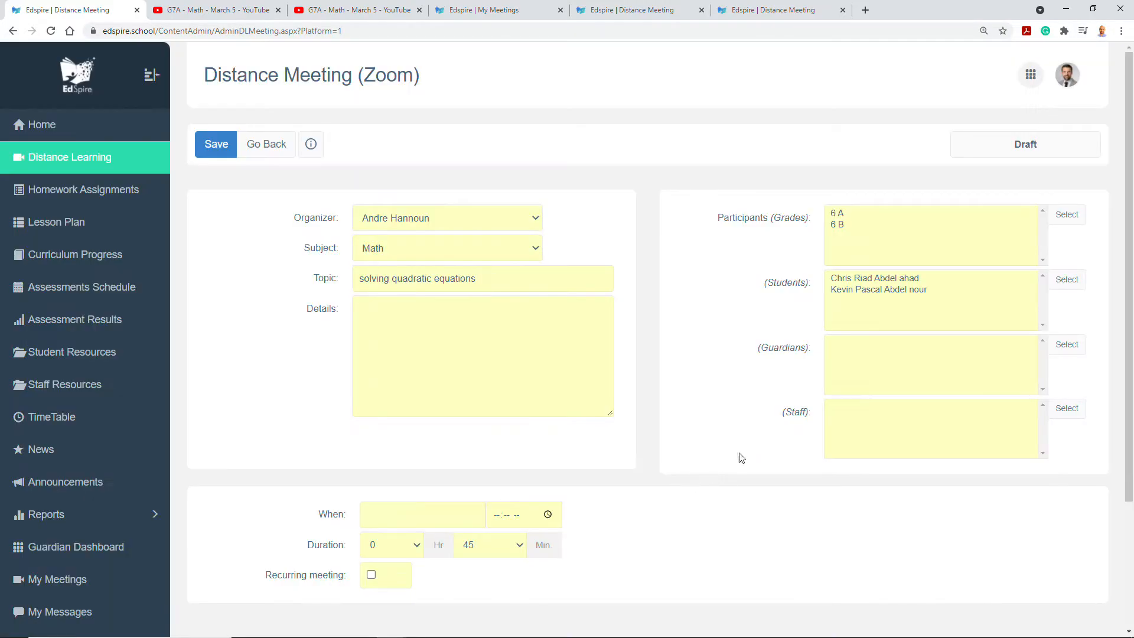
Add the first two guardians listed for grade 6 B to the meeting.
left_click(1063, 351)
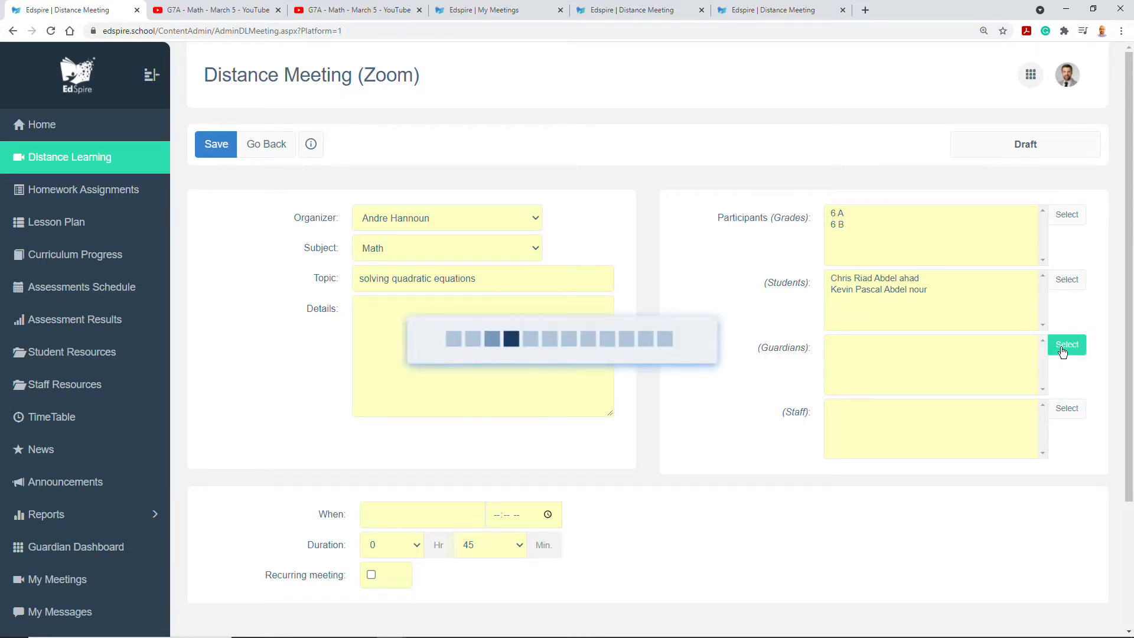
left_click(468, 241)
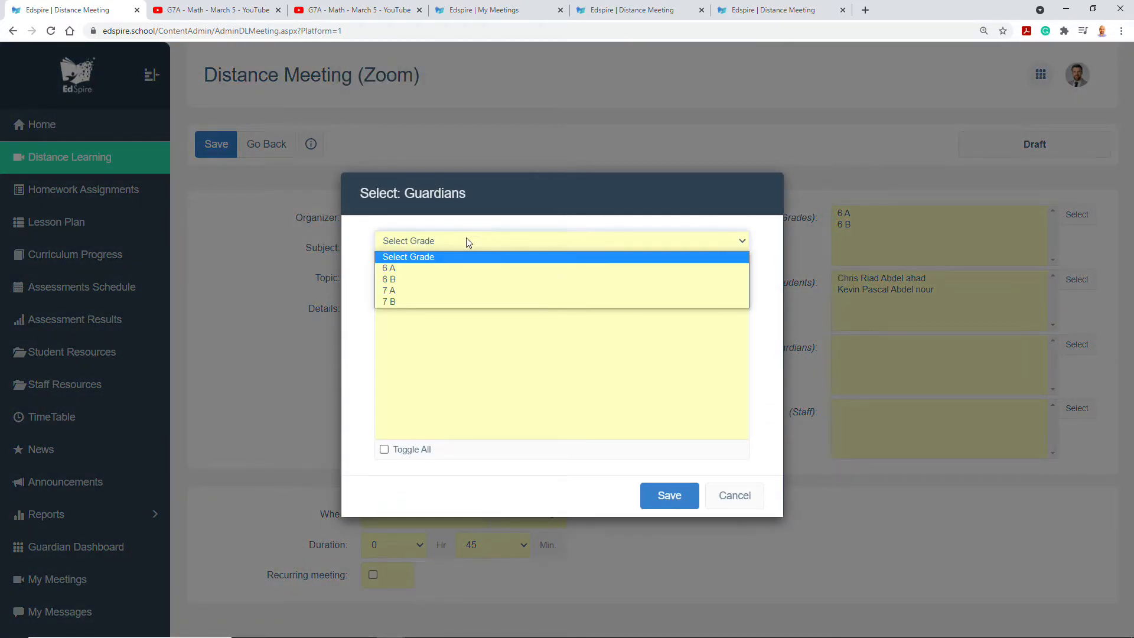
left_click(455, 283)
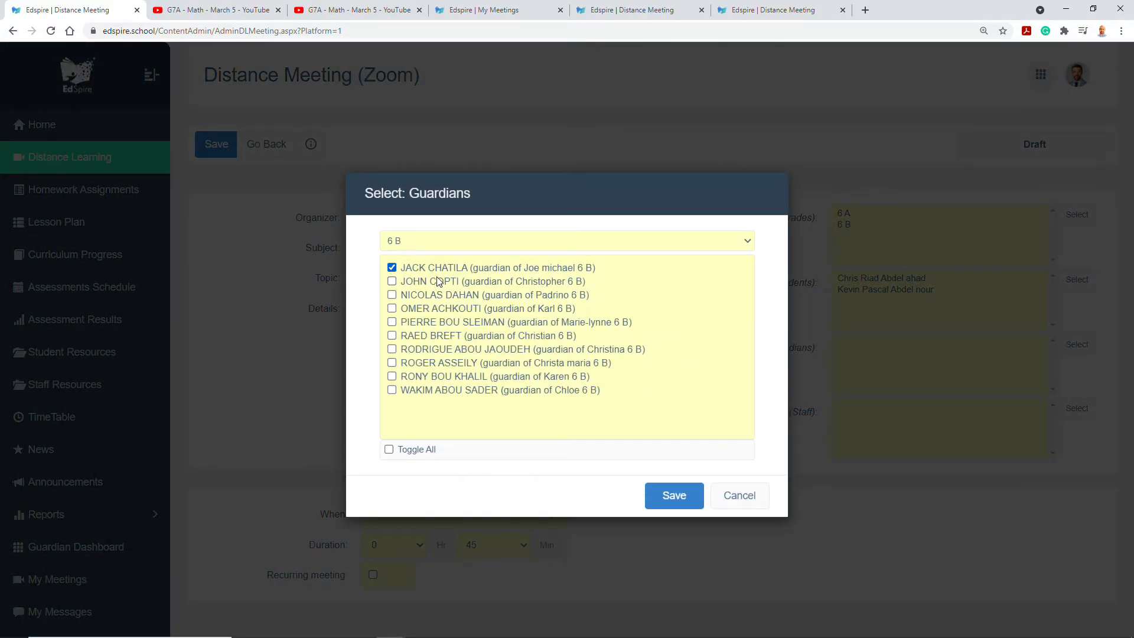
left_click(439, 282)
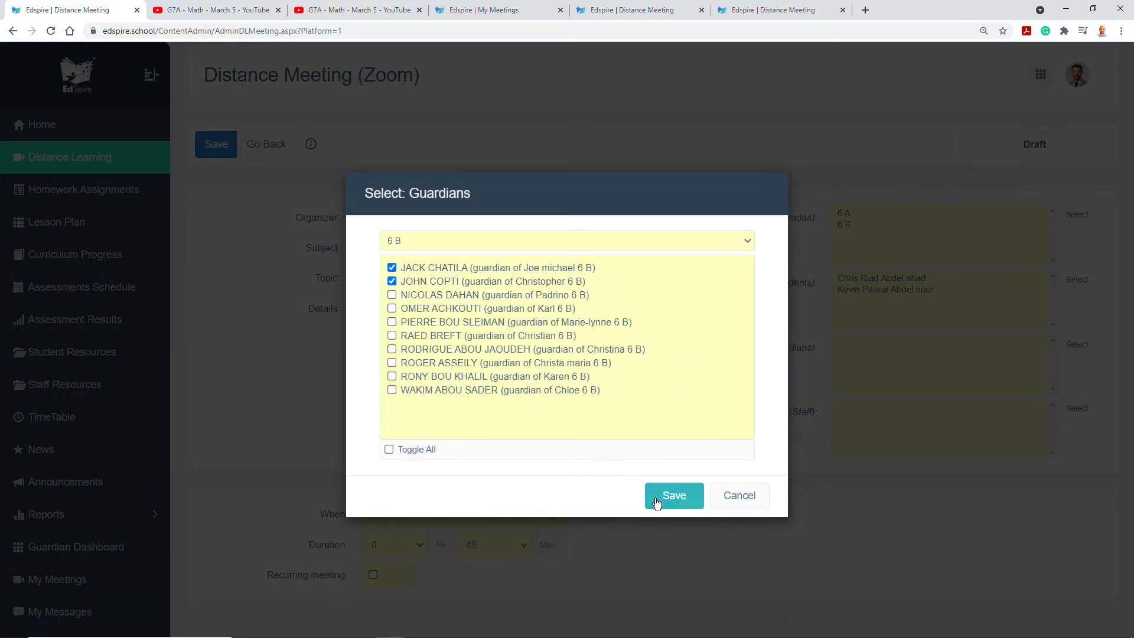
left_click(684, 502)
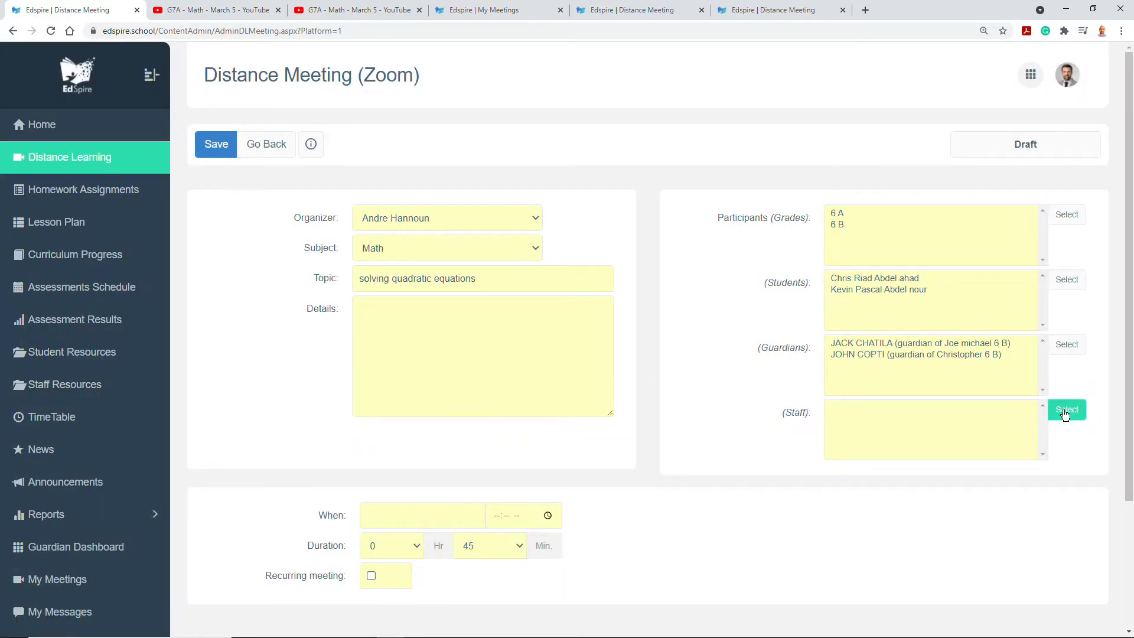
Add the fifth, sixth and ninth staff members in the staff list to the meeting.
left_click(1065, 412)
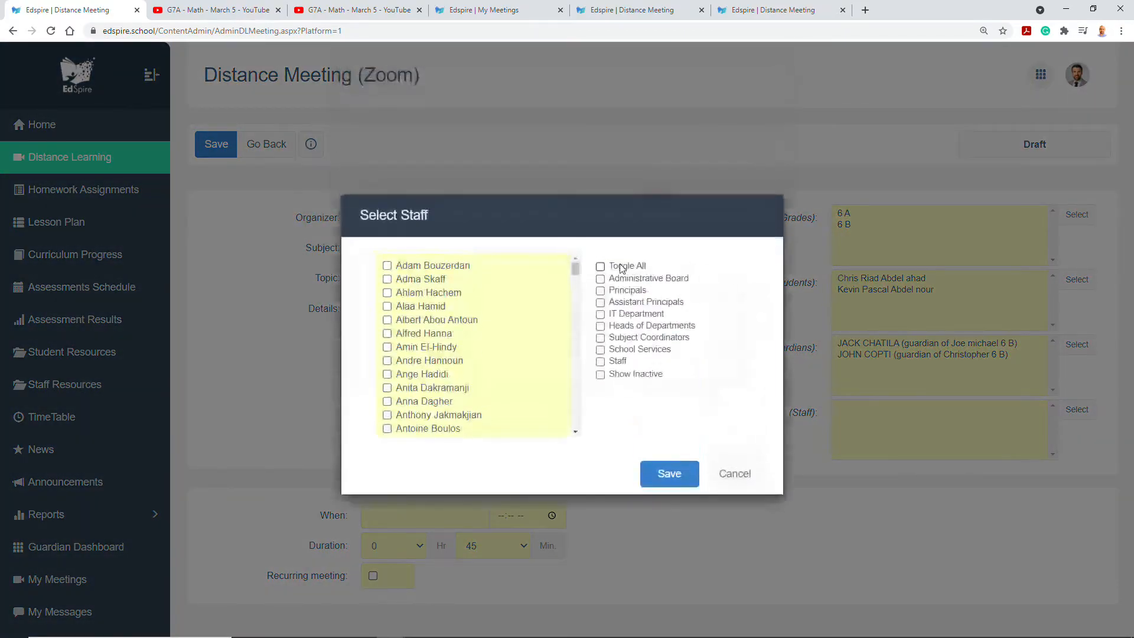
left_click(424, 320)
left_click(424, 333)
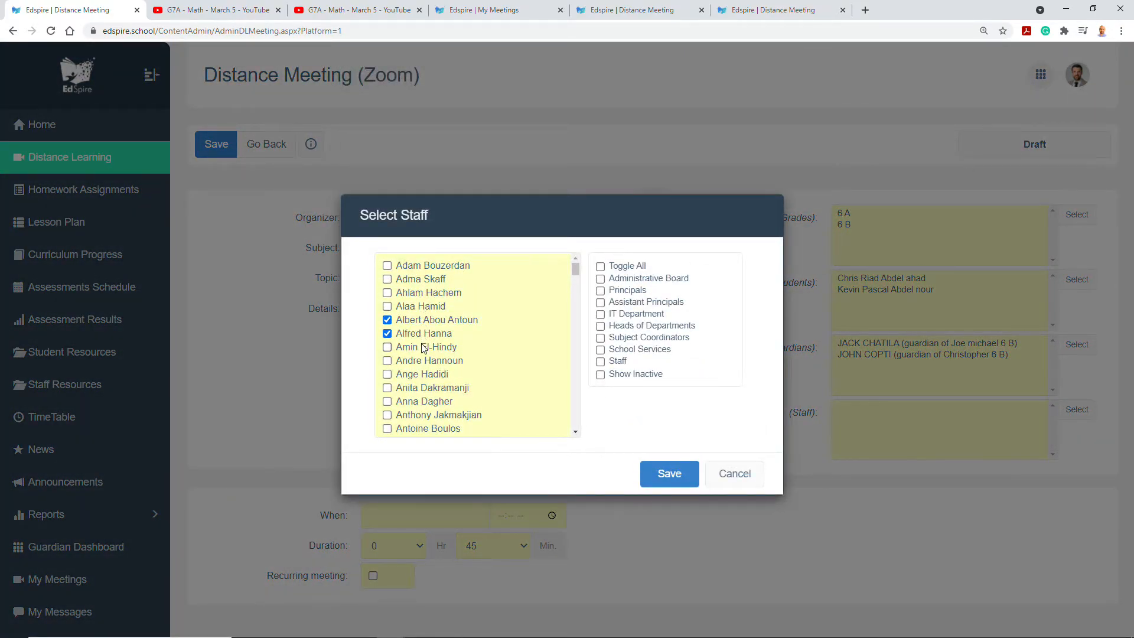
left_click(424, 374)
left_click(660, 476)
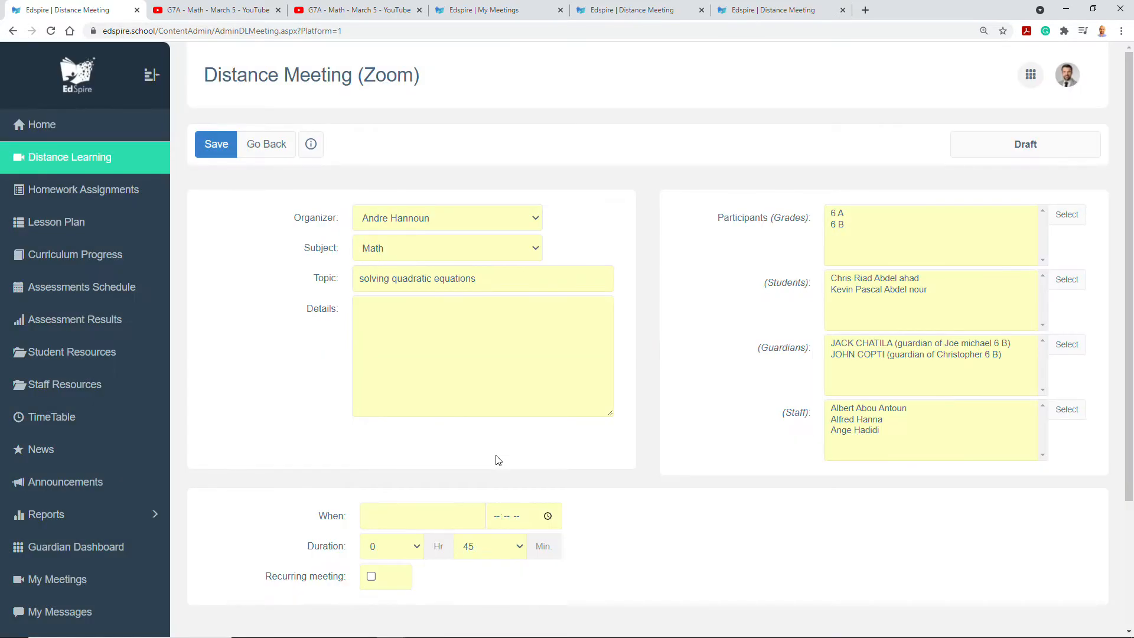
Schedule the meeting for 03/09/2021 at 10:00 AM with a duration of 30 minutes.
left_click(457, 523)
scroll(437, 543, "down", 1)
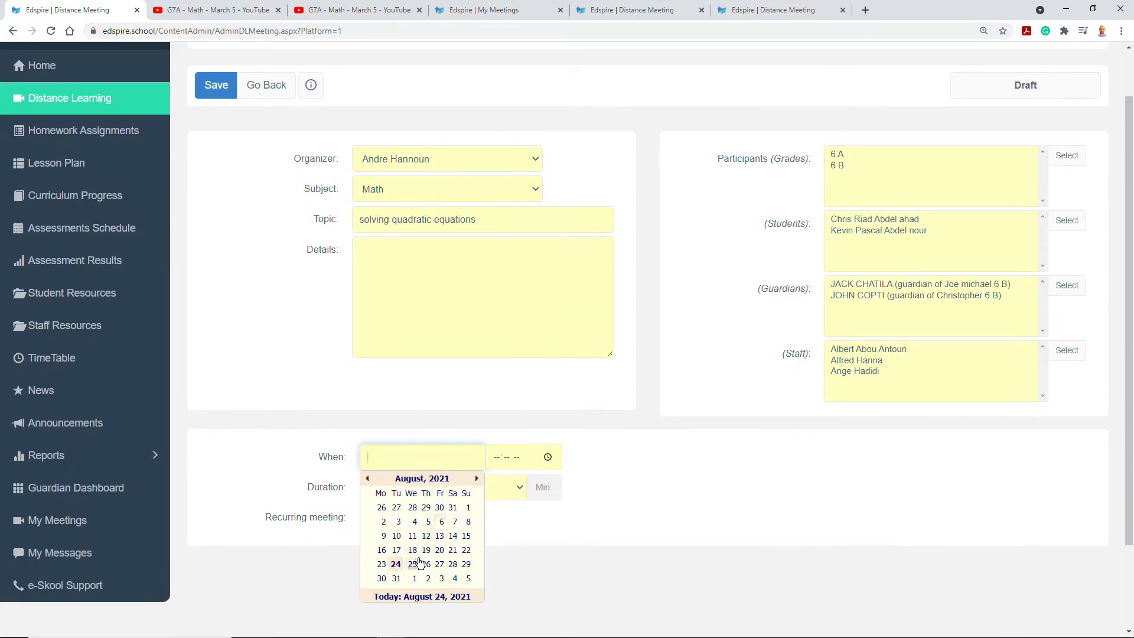
left_click(442, 578)
left_click(495, 464)
type("10")
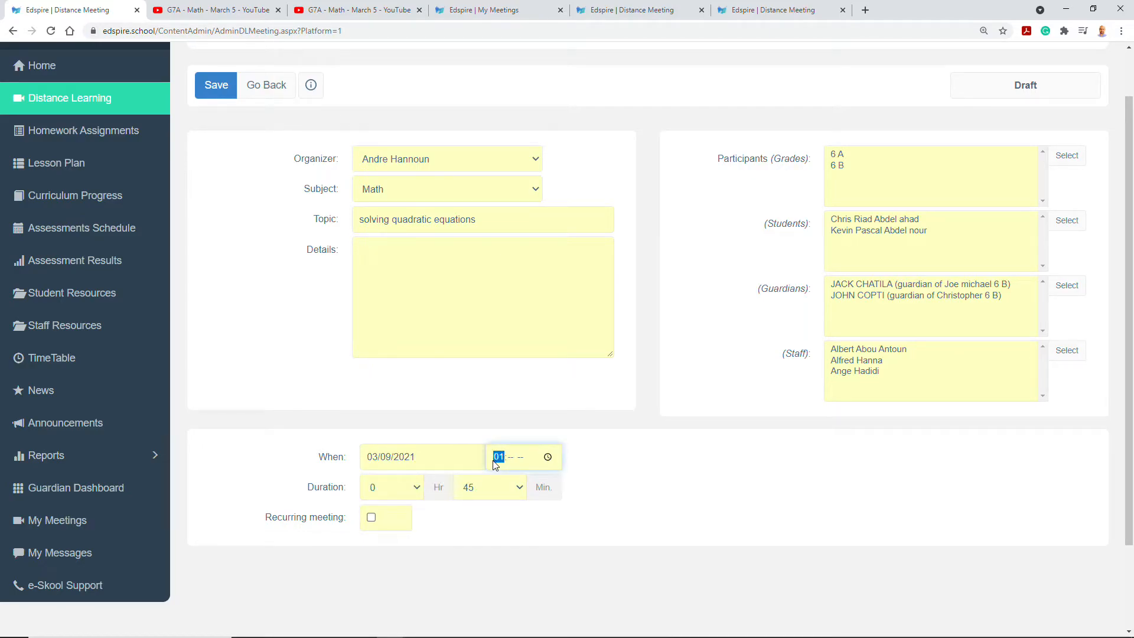
type("00a")
left_click(487, 487)
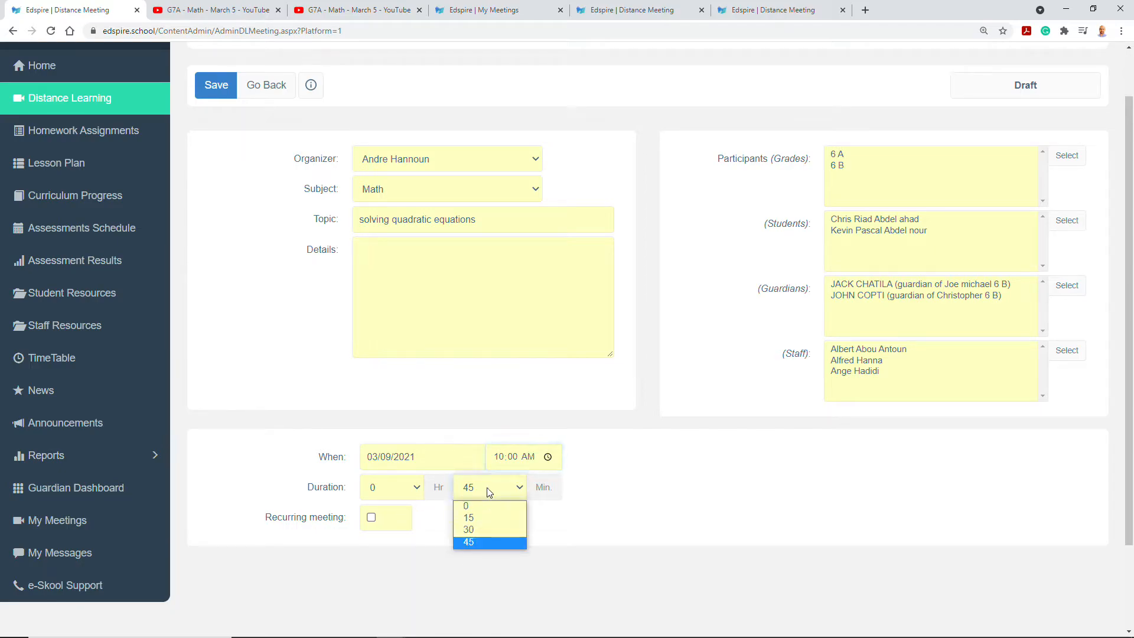
left_click(483, 526)
Make the meeting recurring with daily recurrence, repeating every 3 days.
left_click(371, 517)
scroll(376, 522, "down", 1)
scroll(374, 523, "down", 2)
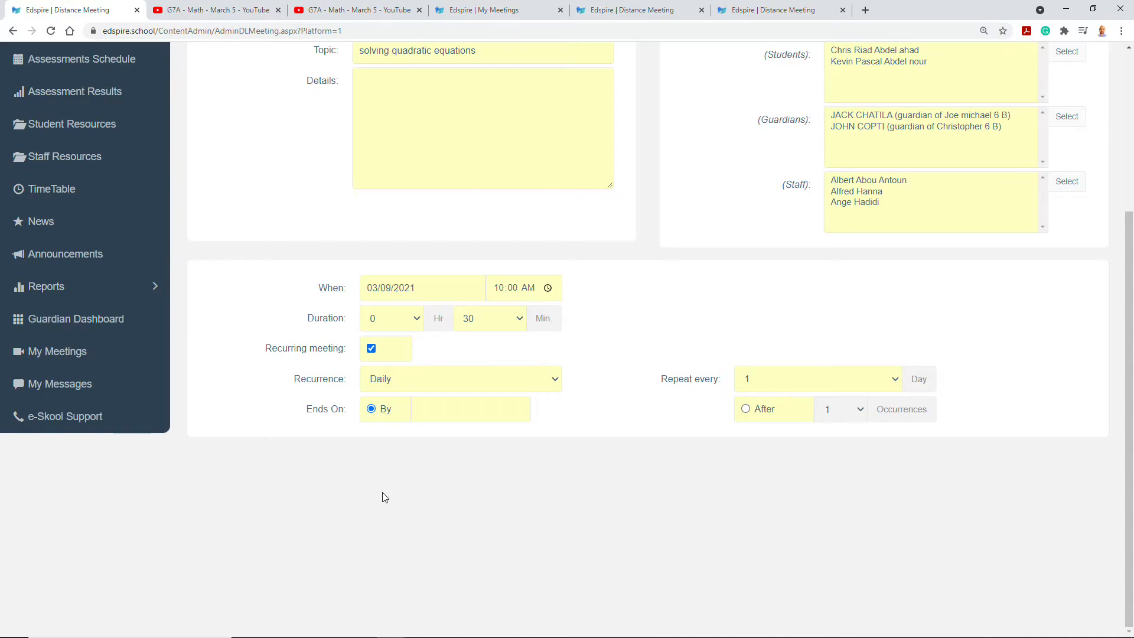
left_click(423, 380)
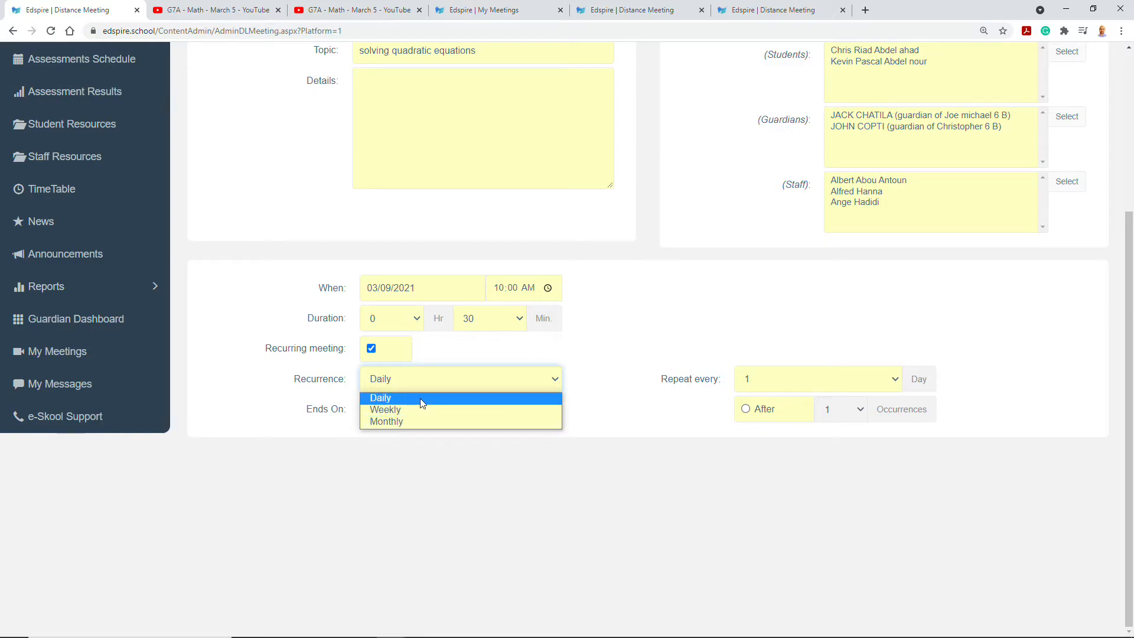
left_click(420, 397)
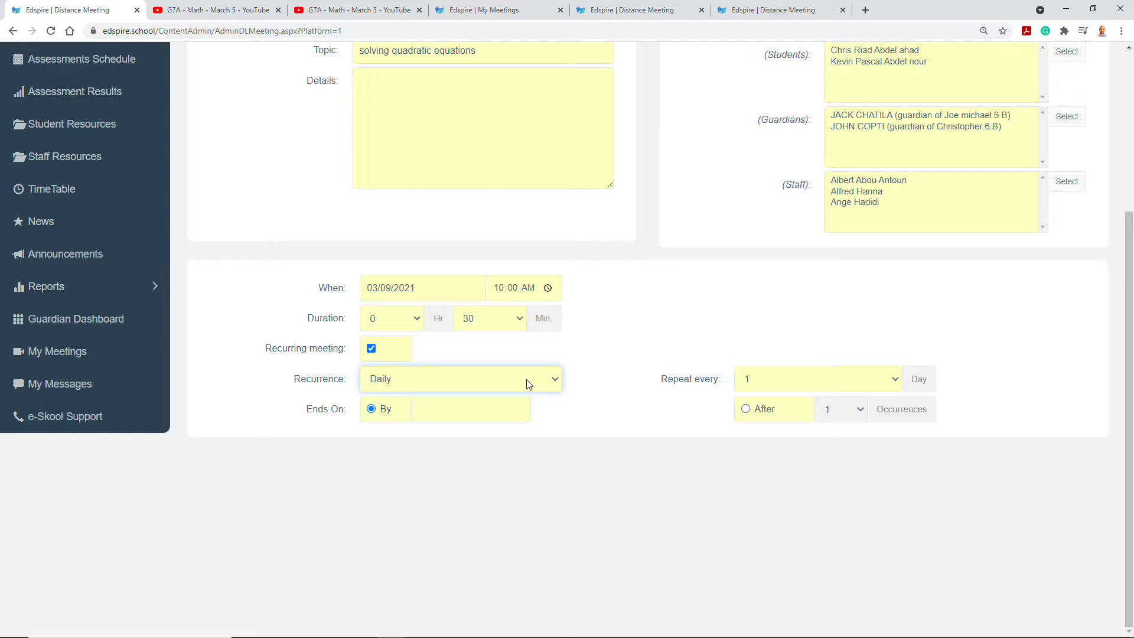
left_click(761, 383)
left_click(760, 421)
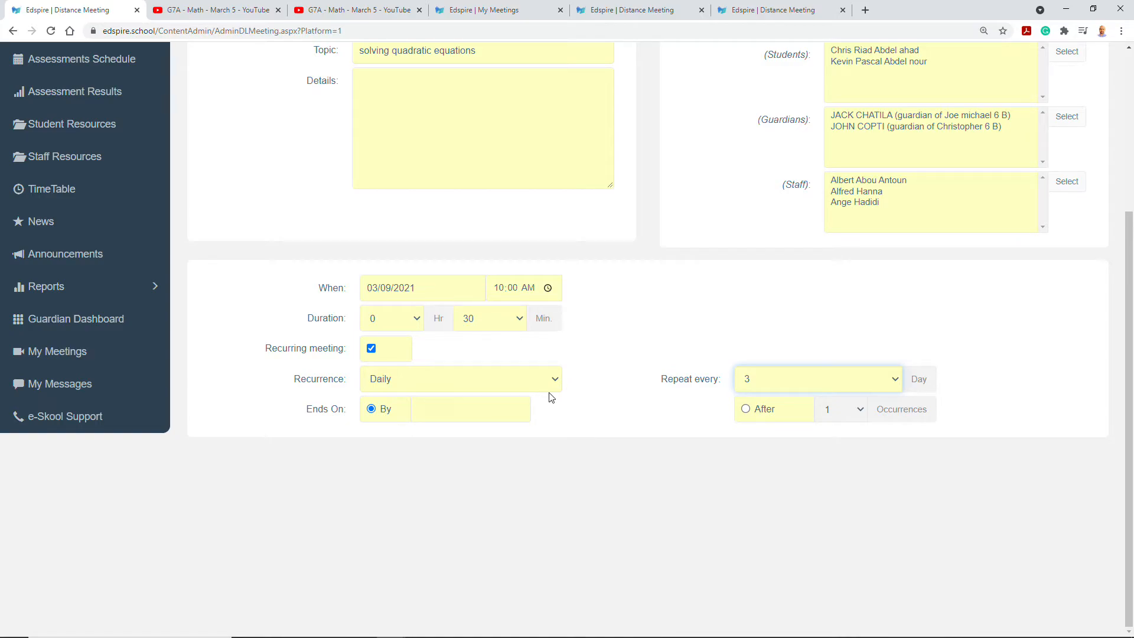
Switch the recurrence to weekly, occurring on Monday and Wednesday.
left_click(534, 383)
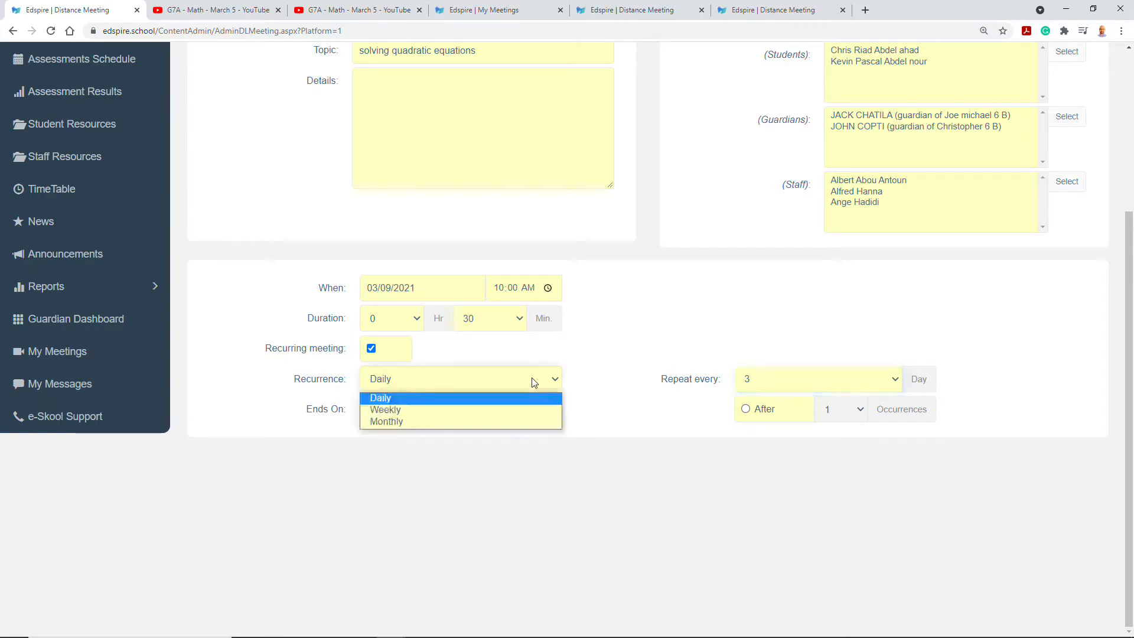
left_click(517, 411)
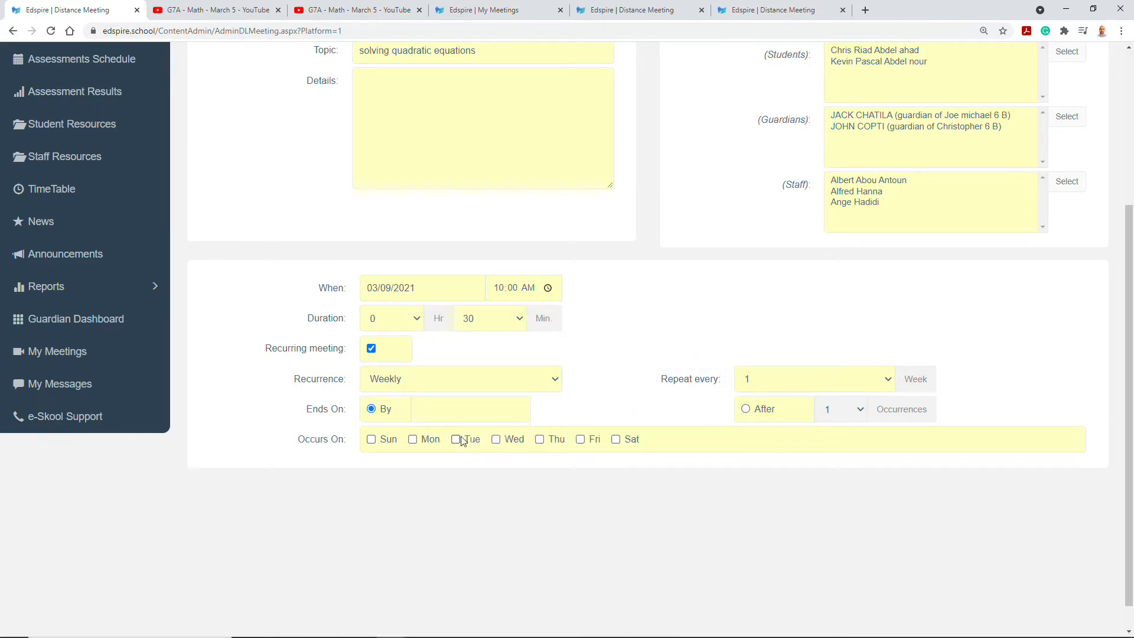
left_click(432, 441)
left_click(511, 444)
Set the recurrence to monthly, occurring on day 3 of the month.
left_click(507, 385)
left_click(507, 419)
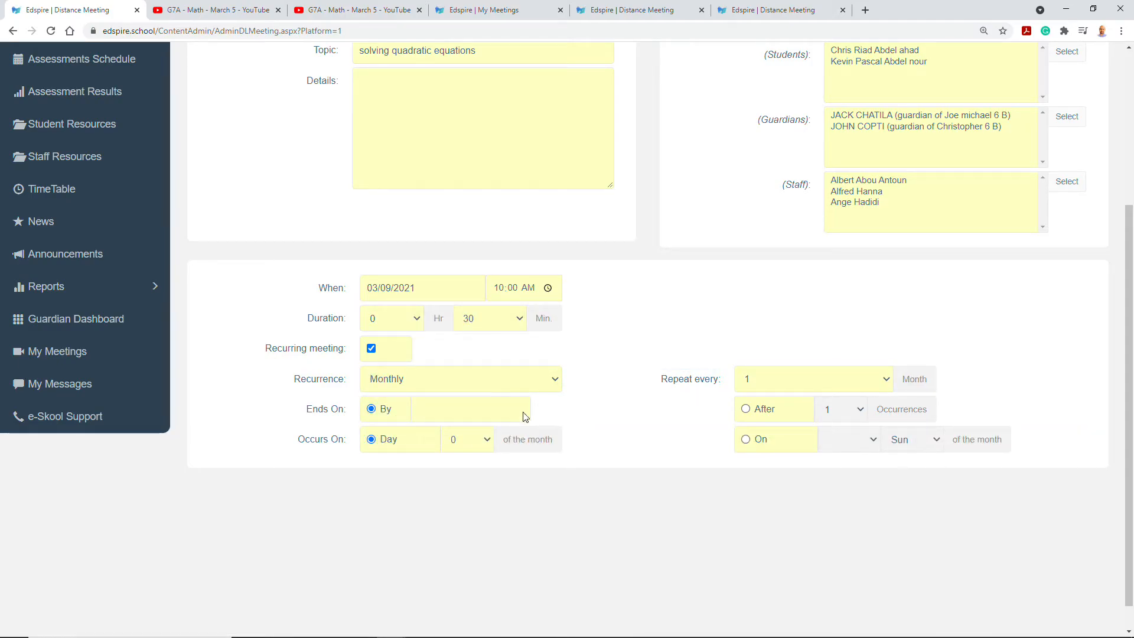
left_click(471, 445)
left_click(466, 228)
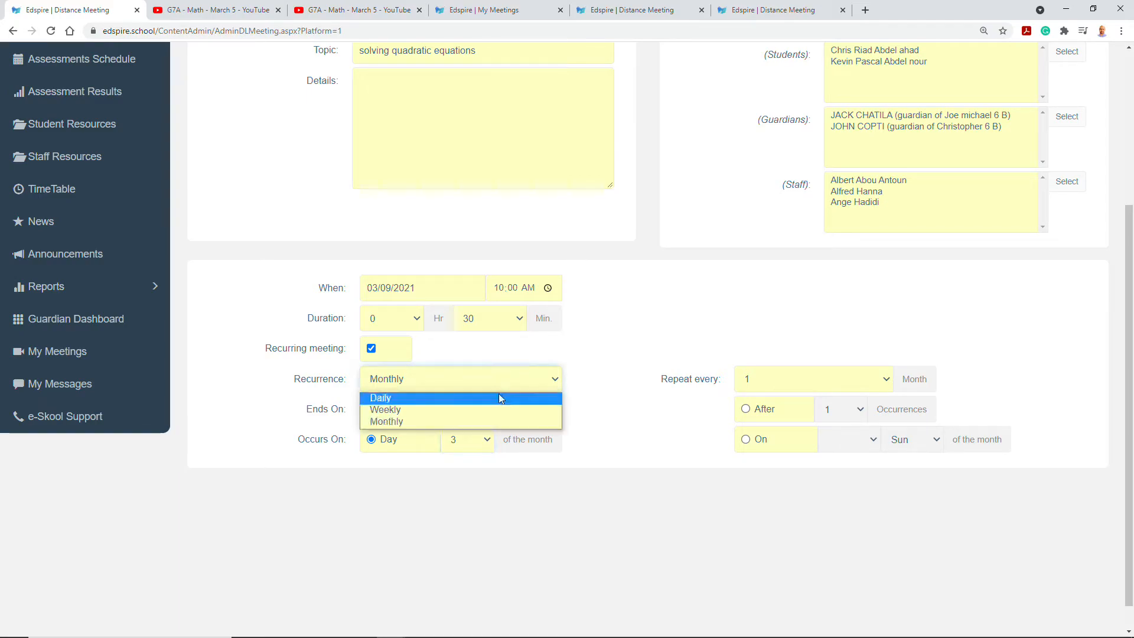
Switch the recurrence to daily, repeating every 1 day and ending after 10 occurrences.
left_click(498, 398)
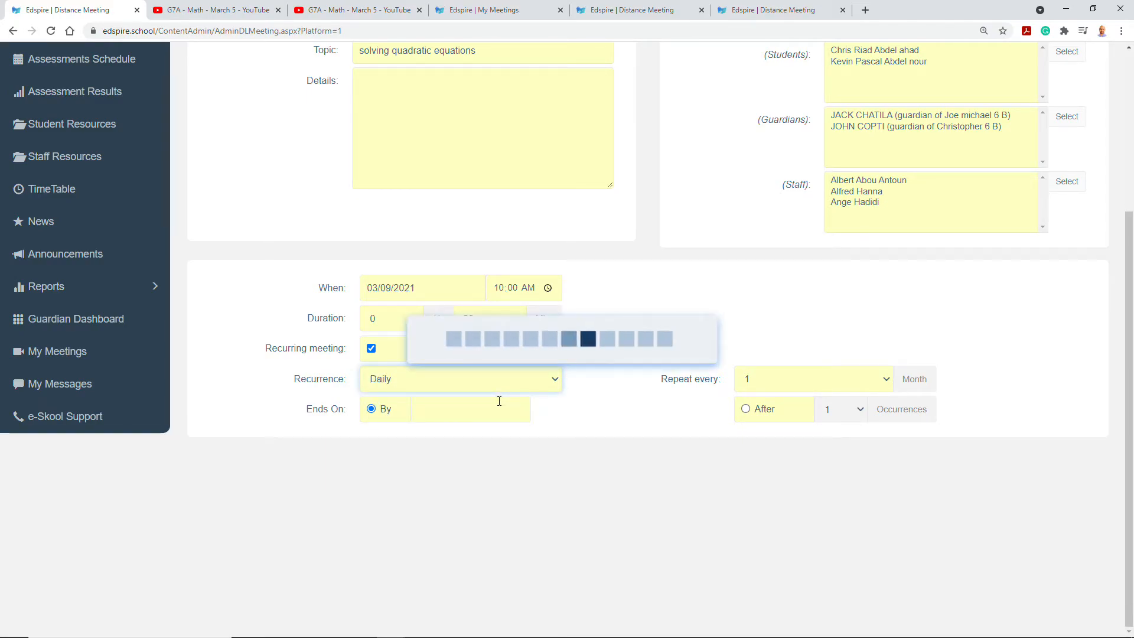
left_click(757, 382)
left_click(758, 382)
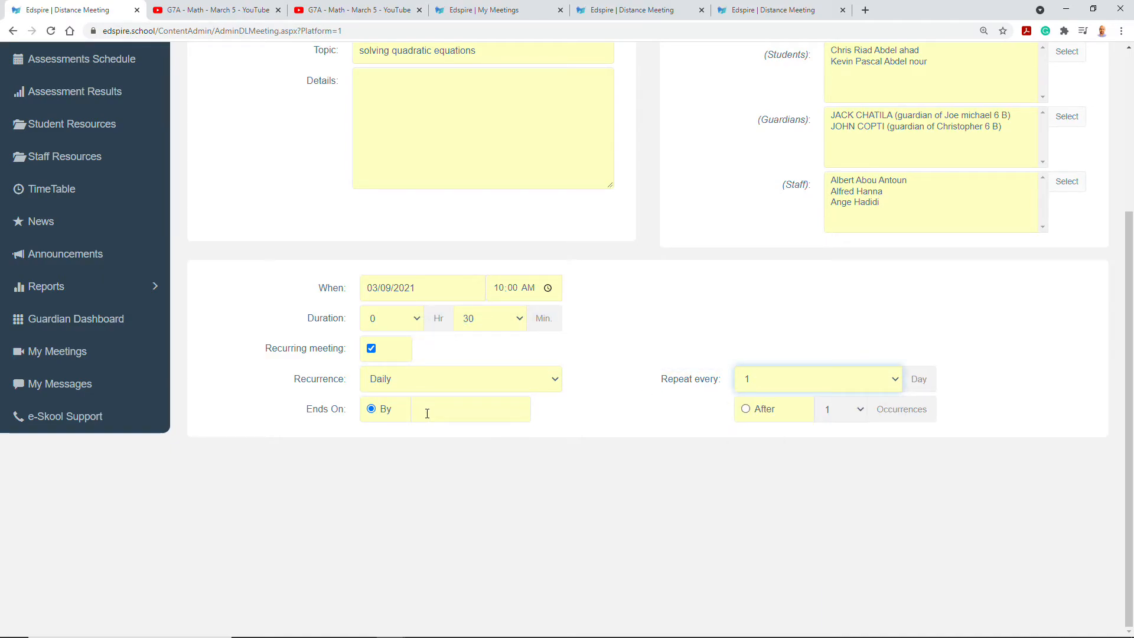
left_click(766, 411)
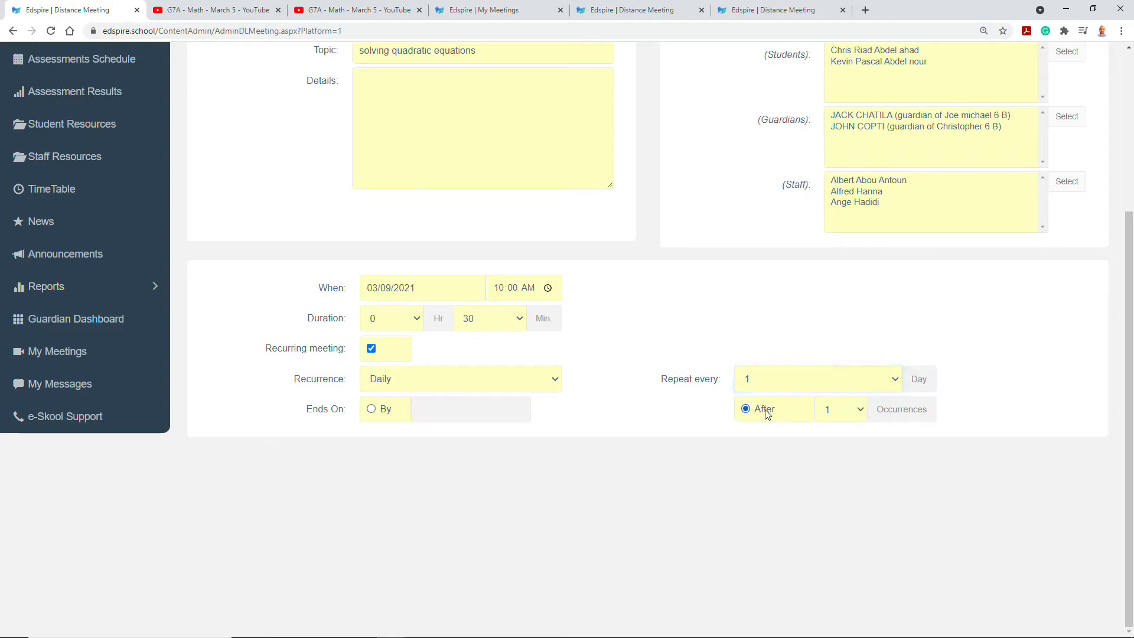
left_click(842, 413)
left_click(835, 268)
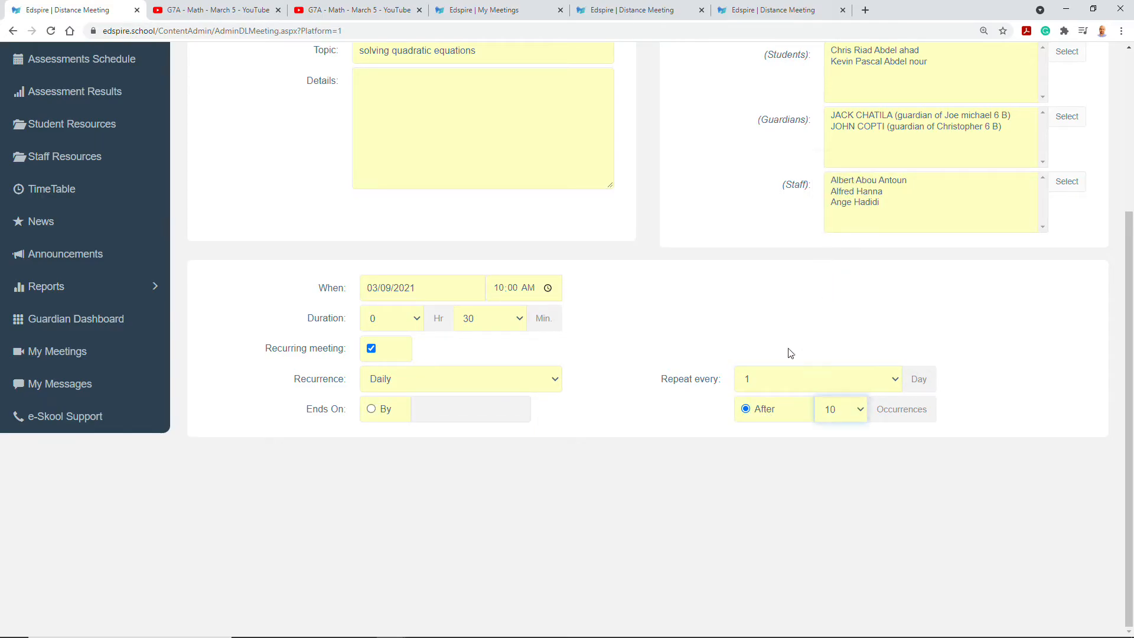
Save the recurring math meeting as a draft and add it to Zoom.
scroll(681, 429, "up", 4)
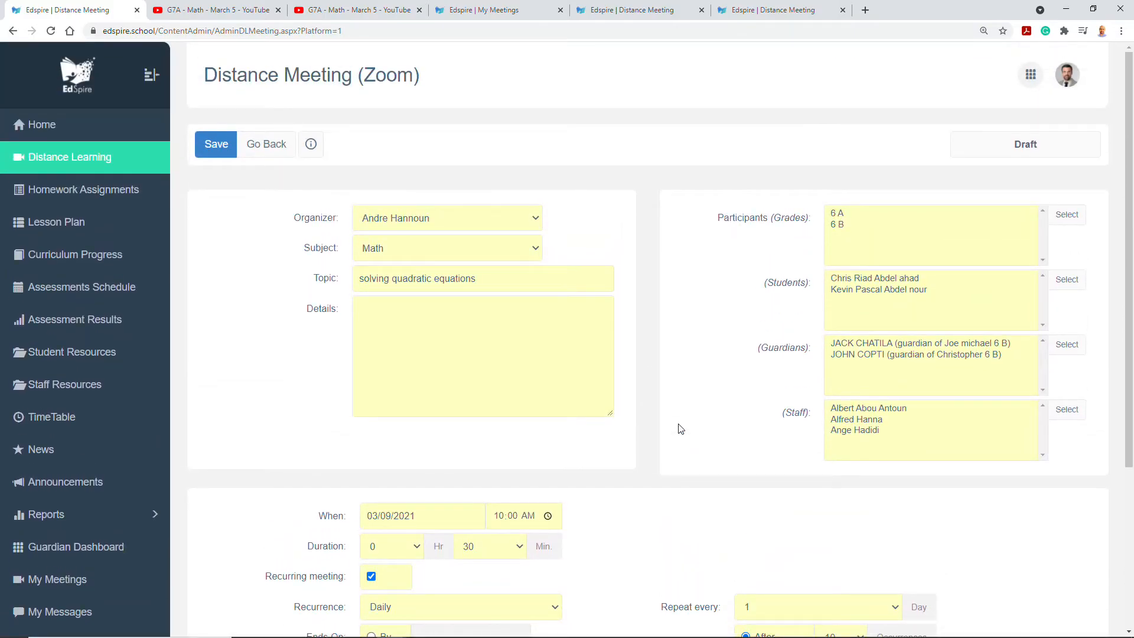
left_click(218, 152)
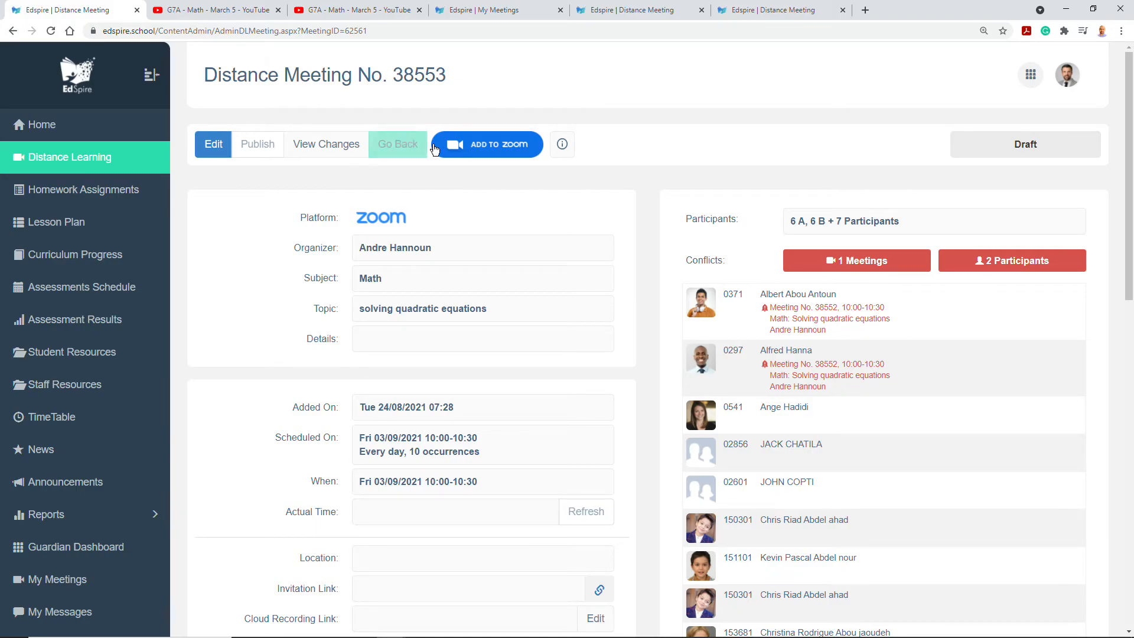
left_click(463, 153)
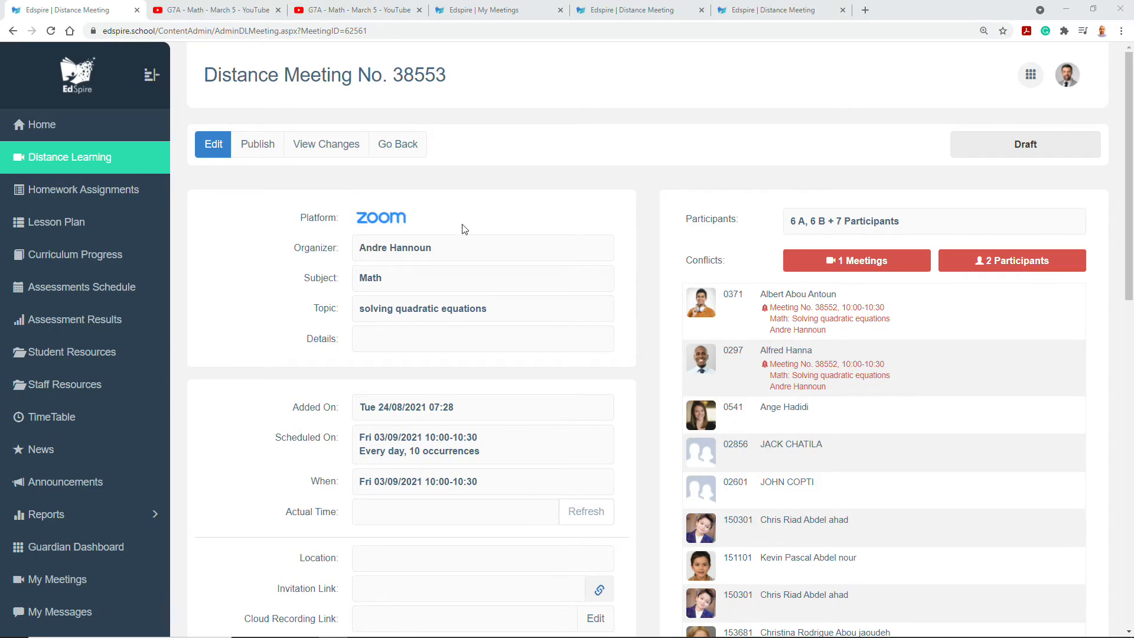
Publish the drafted solving quadratic equations meeting and check its scheduled details.
left_click(262, 146)
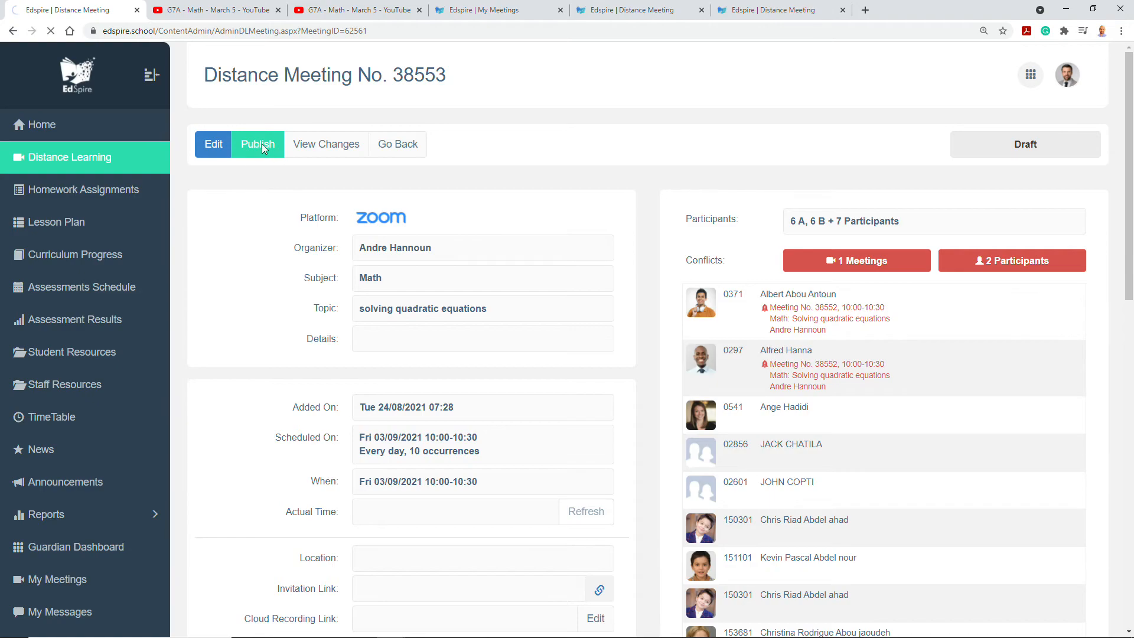
scroll(497, 263, "down", 3)
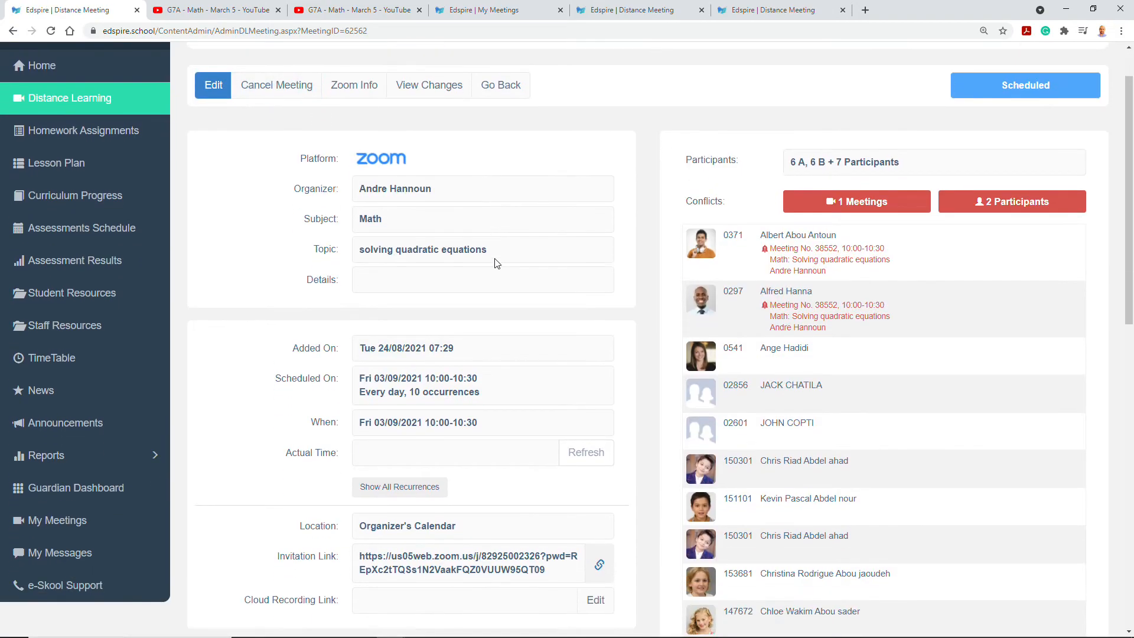
scroll(496, 263, "up", 2)
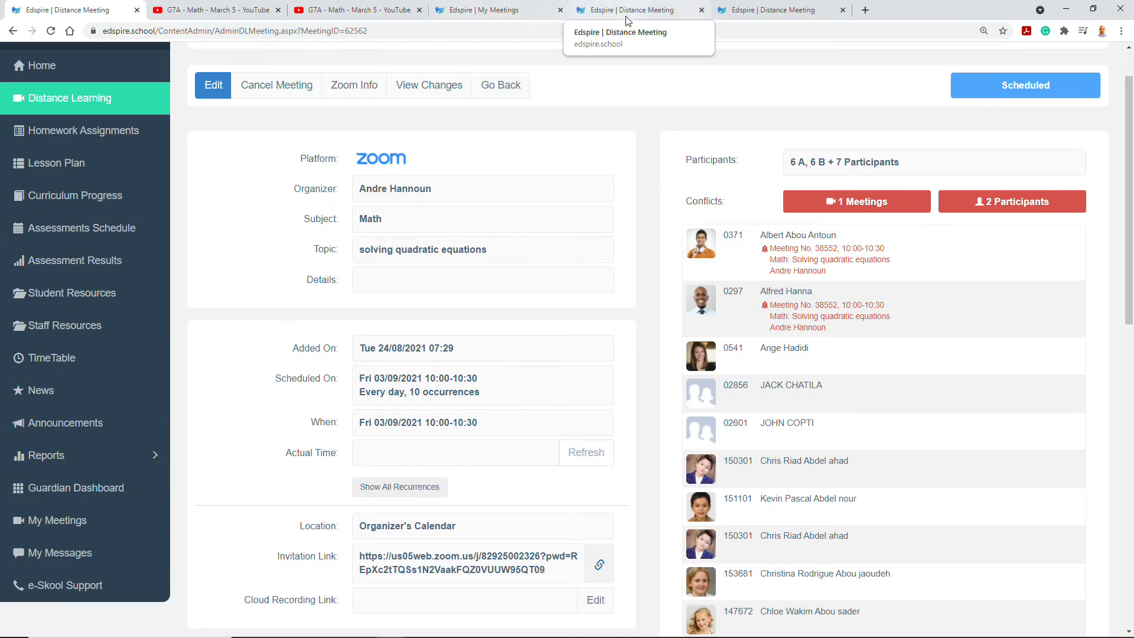
In the finished Algebra(thurs 7A) meeting already open in the browser, mark the second student on the attendance list as absent.
left_click(650, 12)
left_click(779, 12)
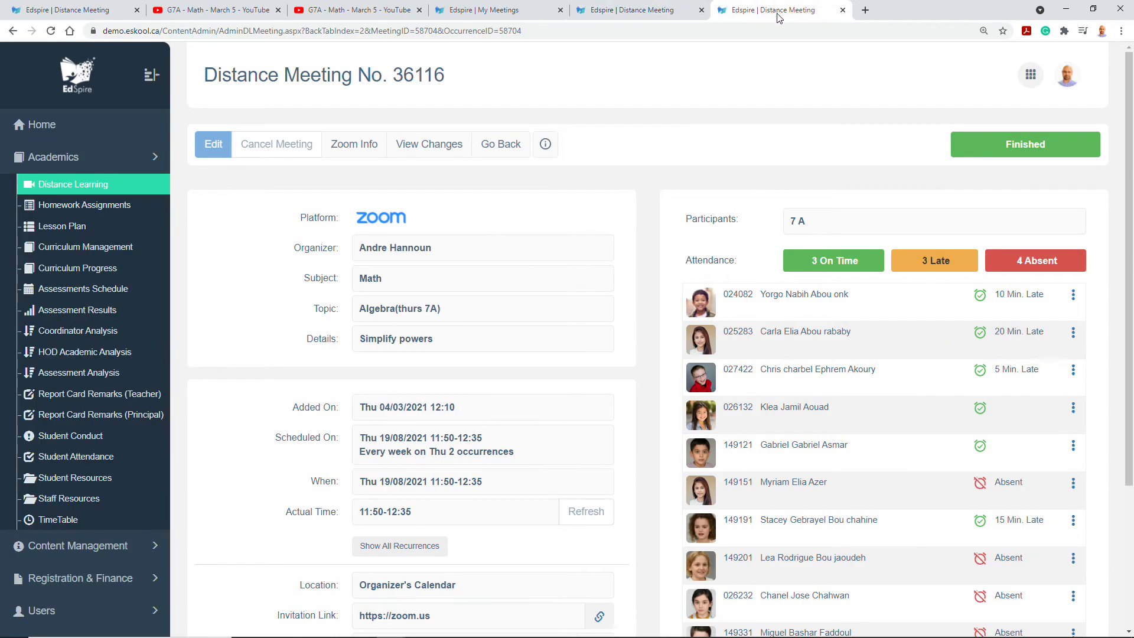
scroll(917, 390, "down", 1)
scroll(915, 384, "down", 2)
scroll(916, 380, "up", 1)
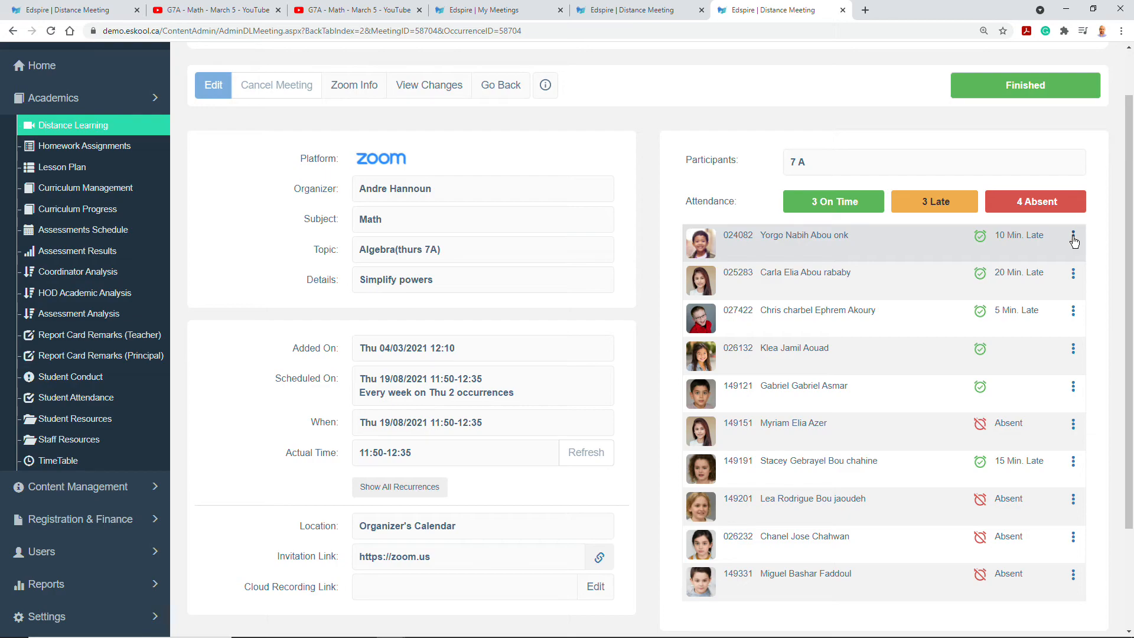
left_click(1073, 273)
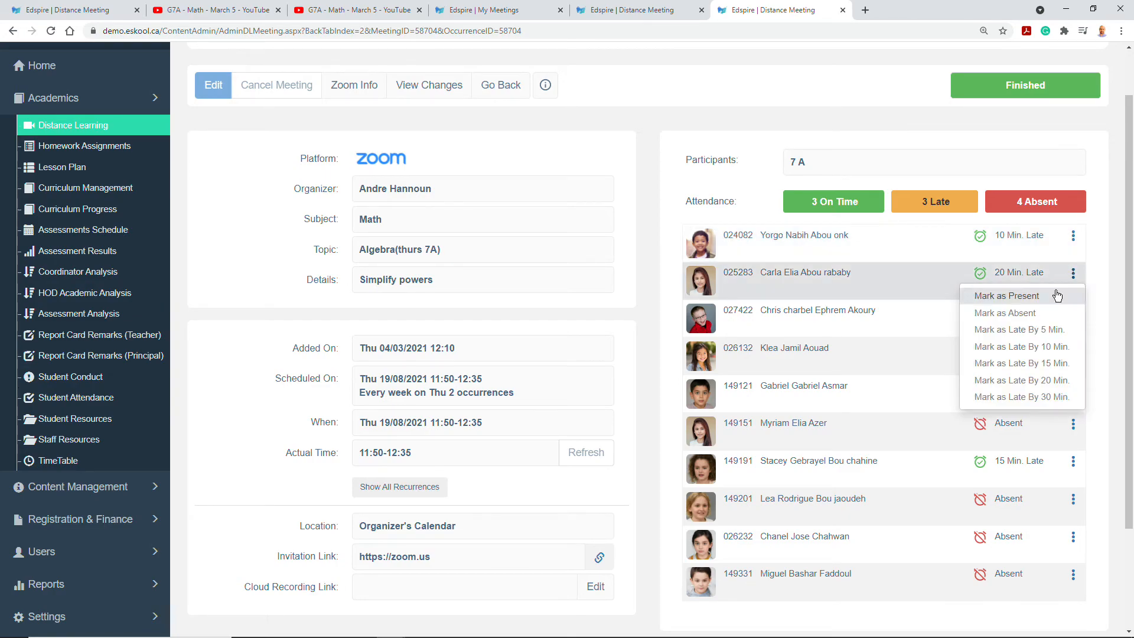
left_click(1051, 312)
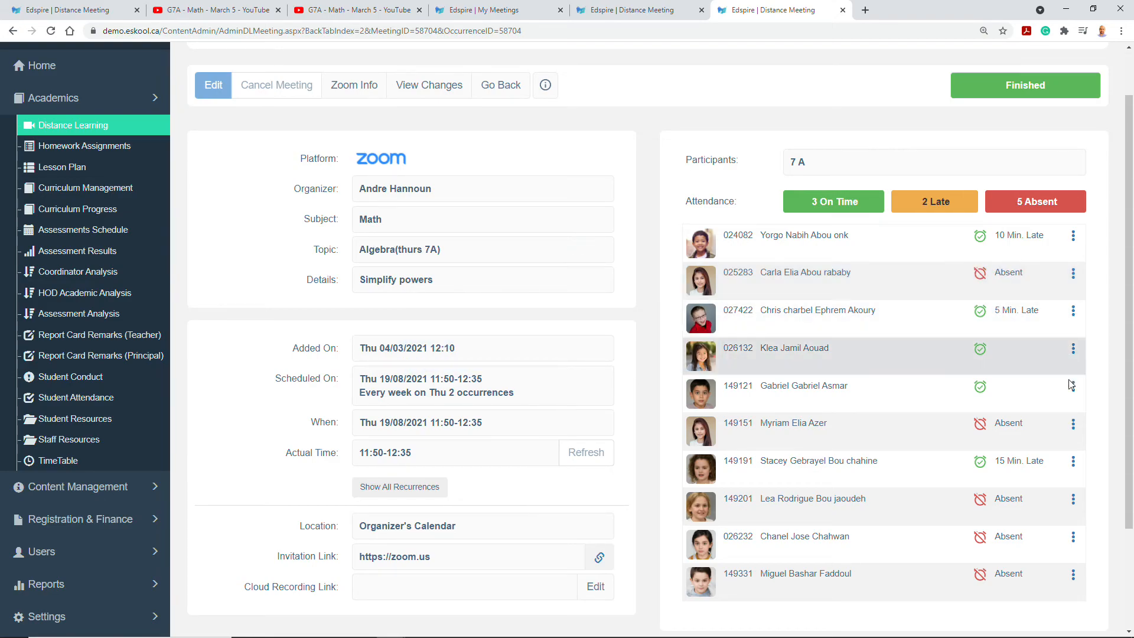
Mark the fourth student on the attendance list as late by 15 min. and the fifth as absent.
left_click(1073, 348)
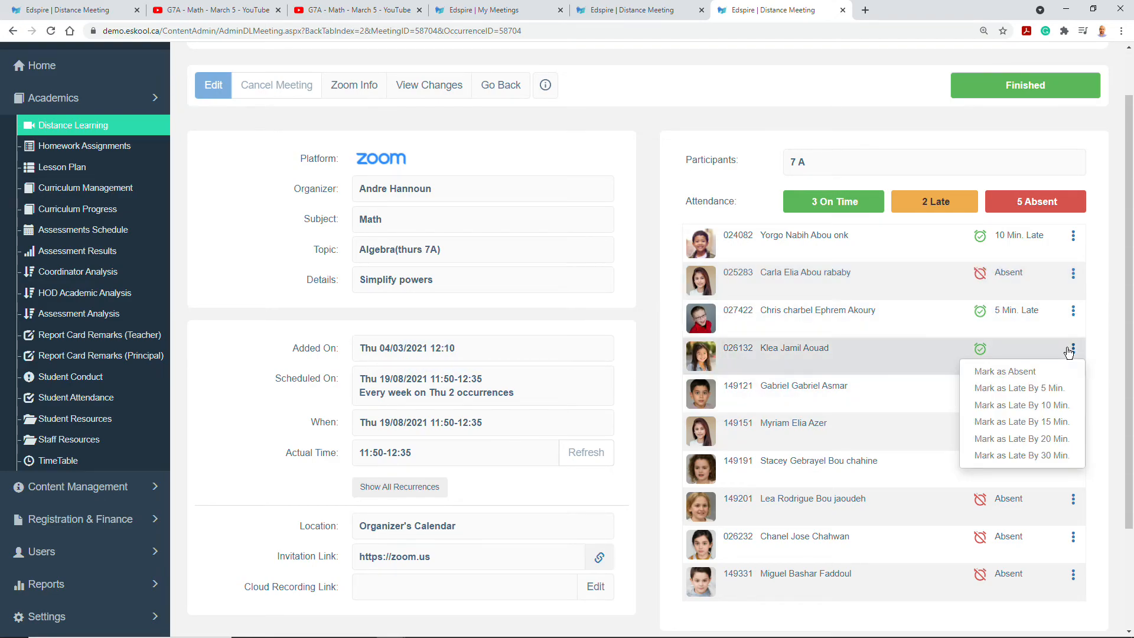
left_click(1041, 425)
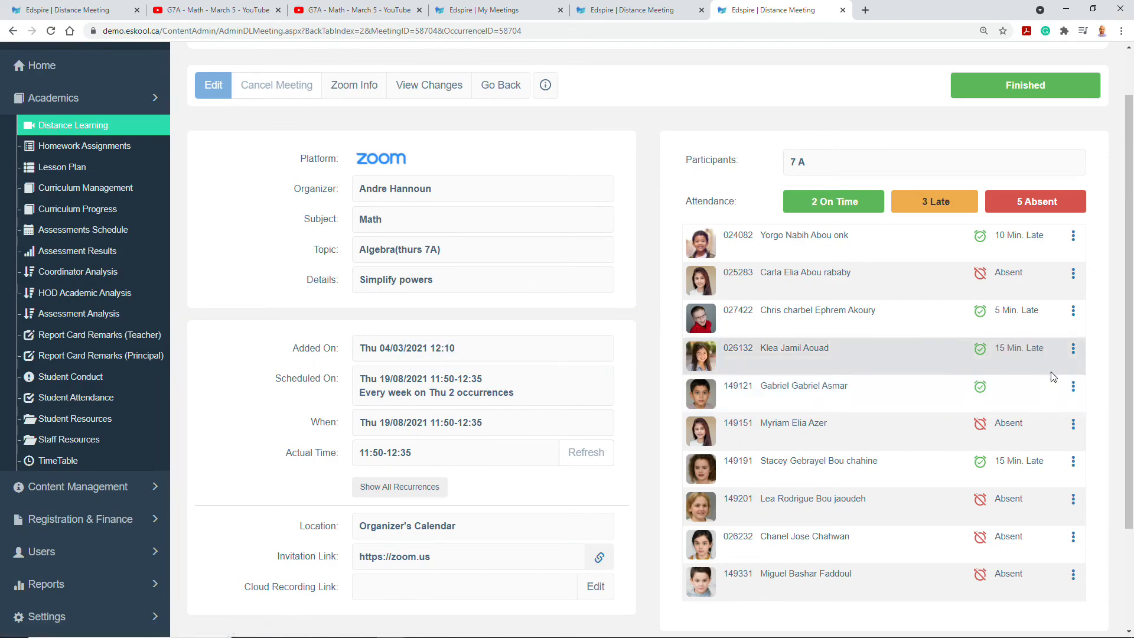
left_click(1073, 389)
left_click(1041, 408)
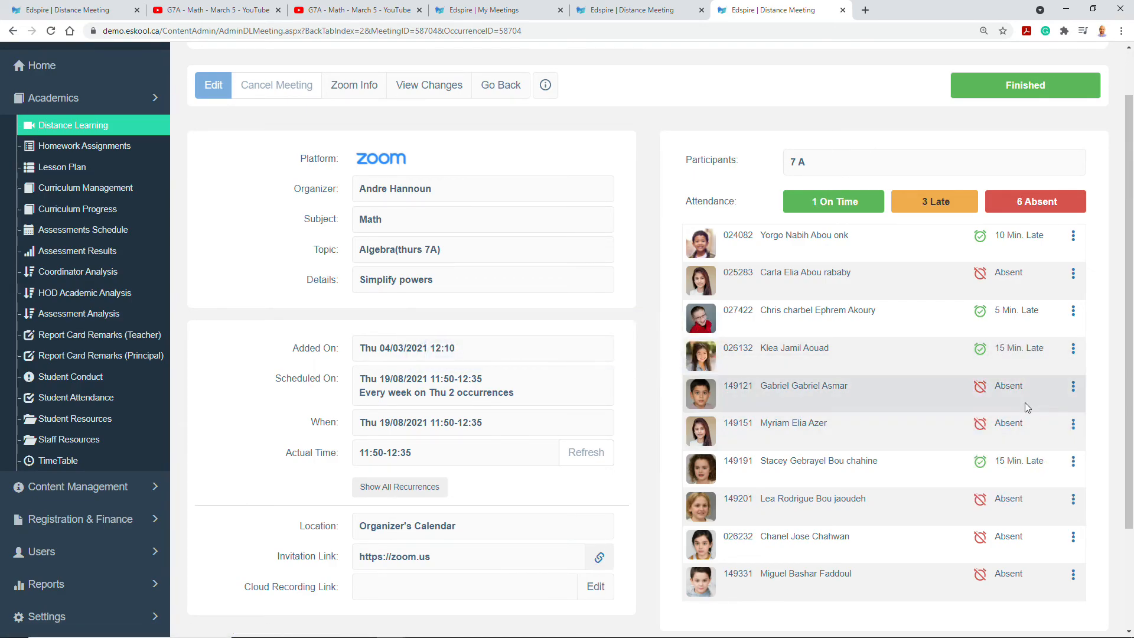
Switch to YouTube and copy the web address of the G7A - Math - March 5 video.
left_click(235, 10)
left_click(235, 31)
key("ctrl+c")
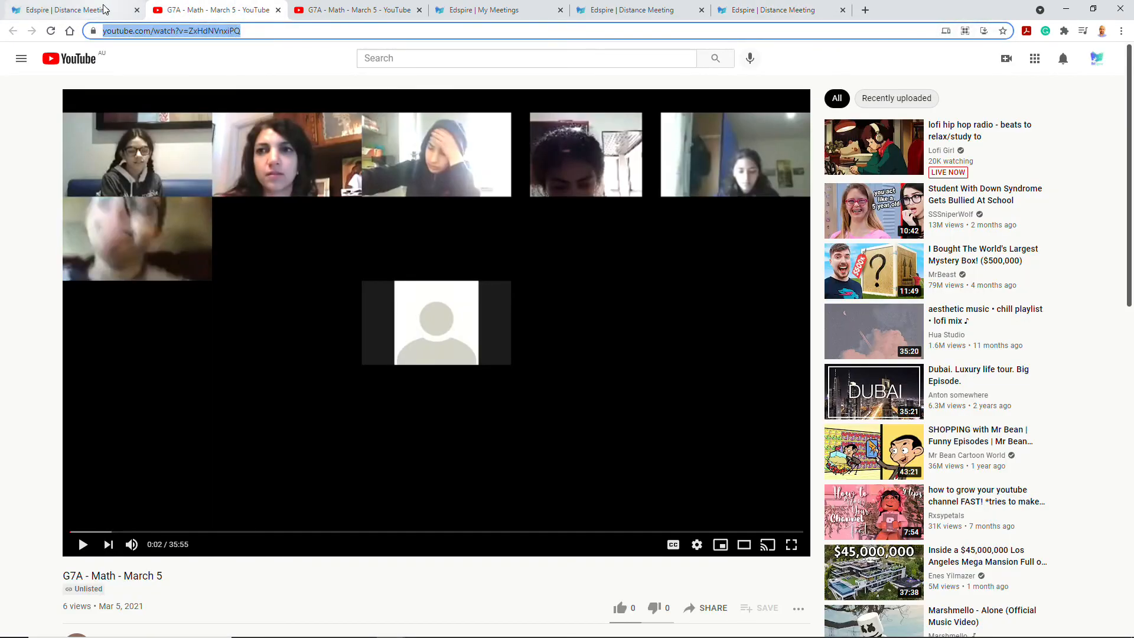
Save the copied YouTube address as the cloud recording link of the Algebra(thurs 7A) meeting.
left_click(673, 6)
left_click(717, 8)
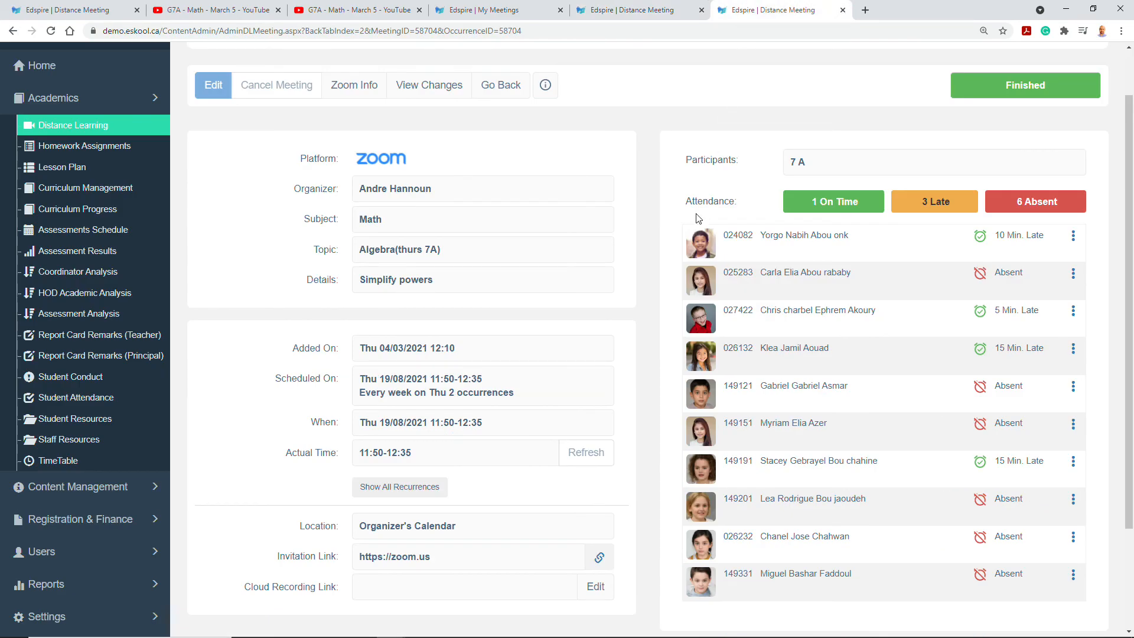
left_click(601, 588)
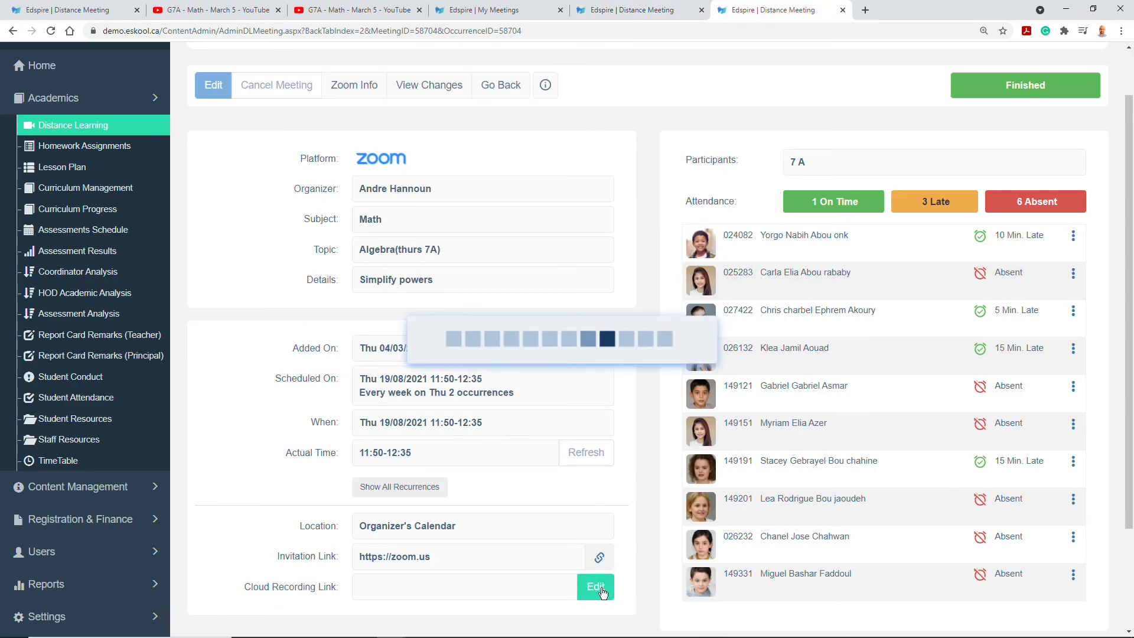
left_click(381, 345)
key("ctrl+v")
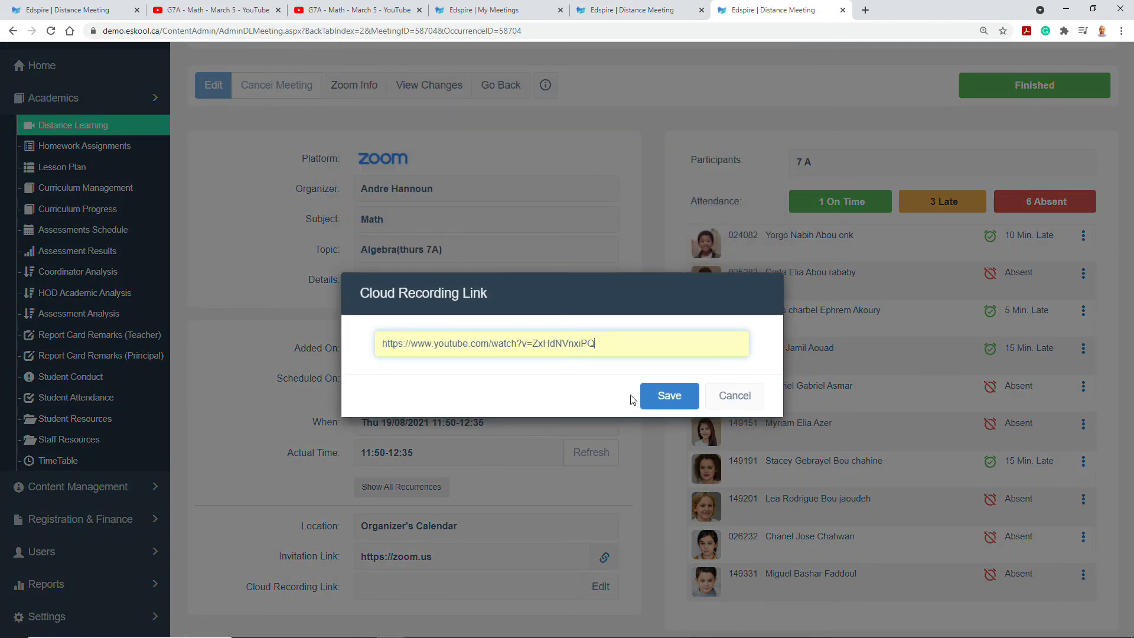
left_click(671, 399)
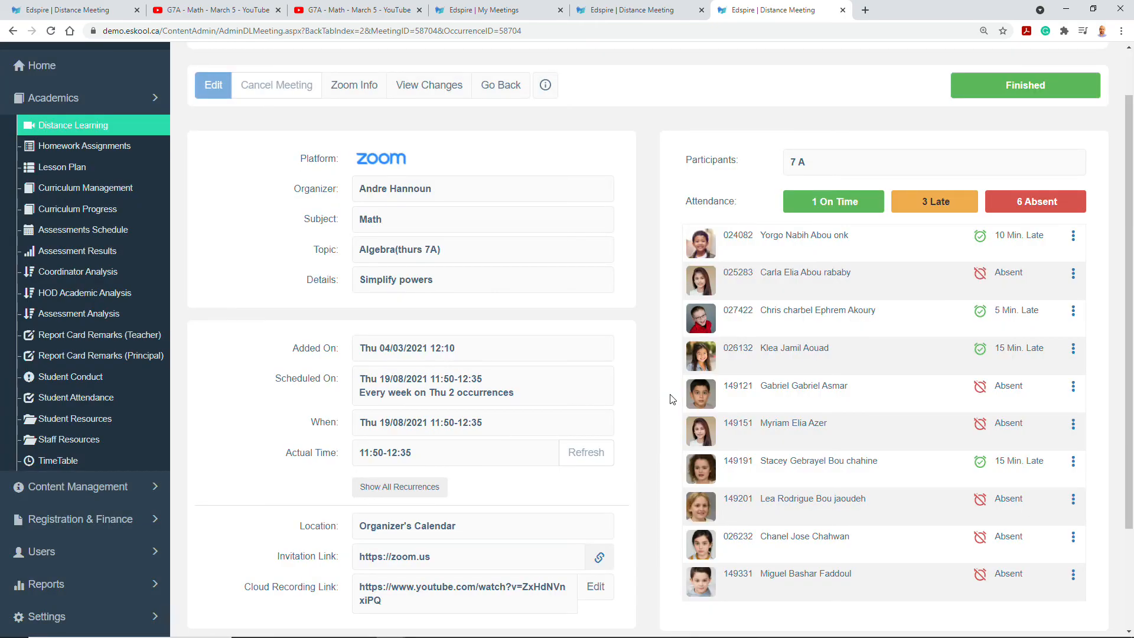
Open the finished Algebra(mon 7A) meeting and review its attendance list and cloud recording link.
left_click(637, 8)
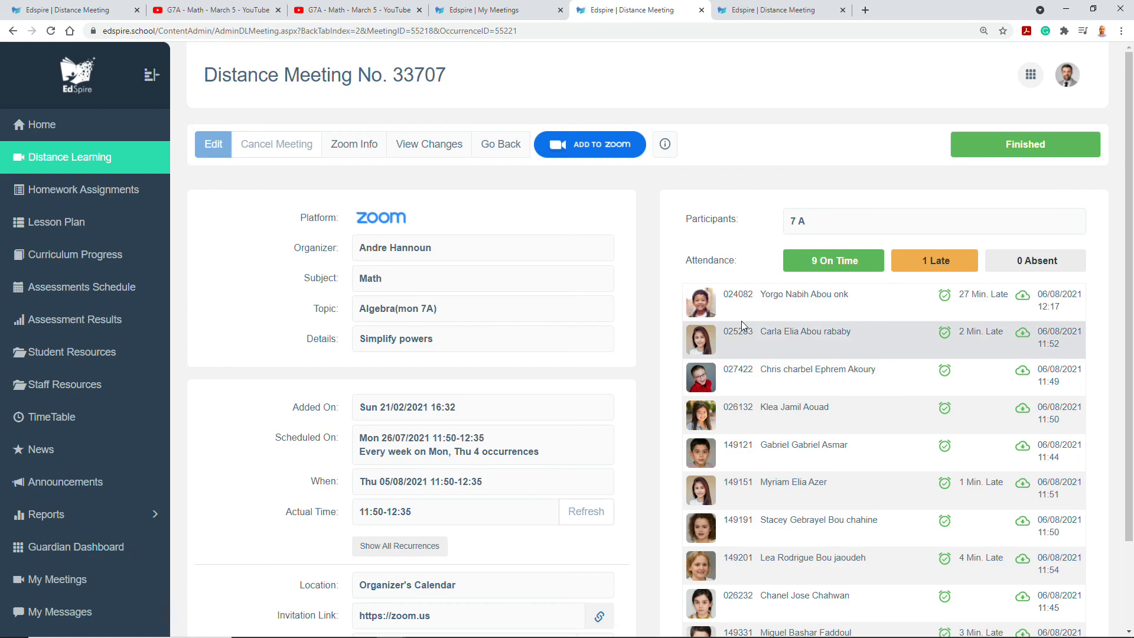
scroll(742, 321, "down", 2)
scroll(741, 321, "down", 1)
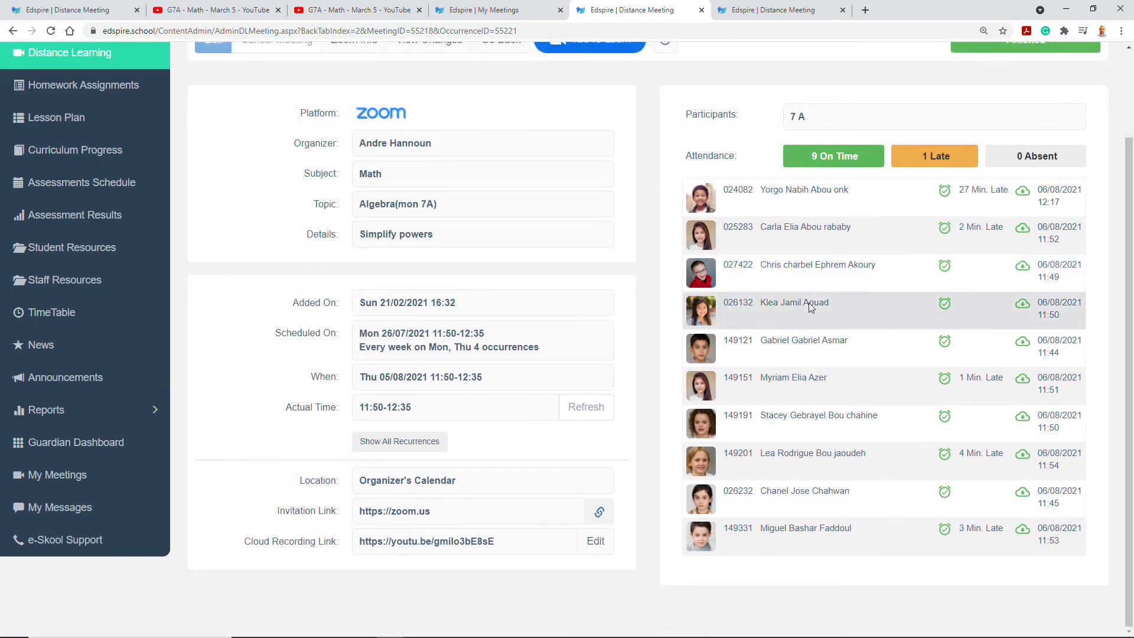